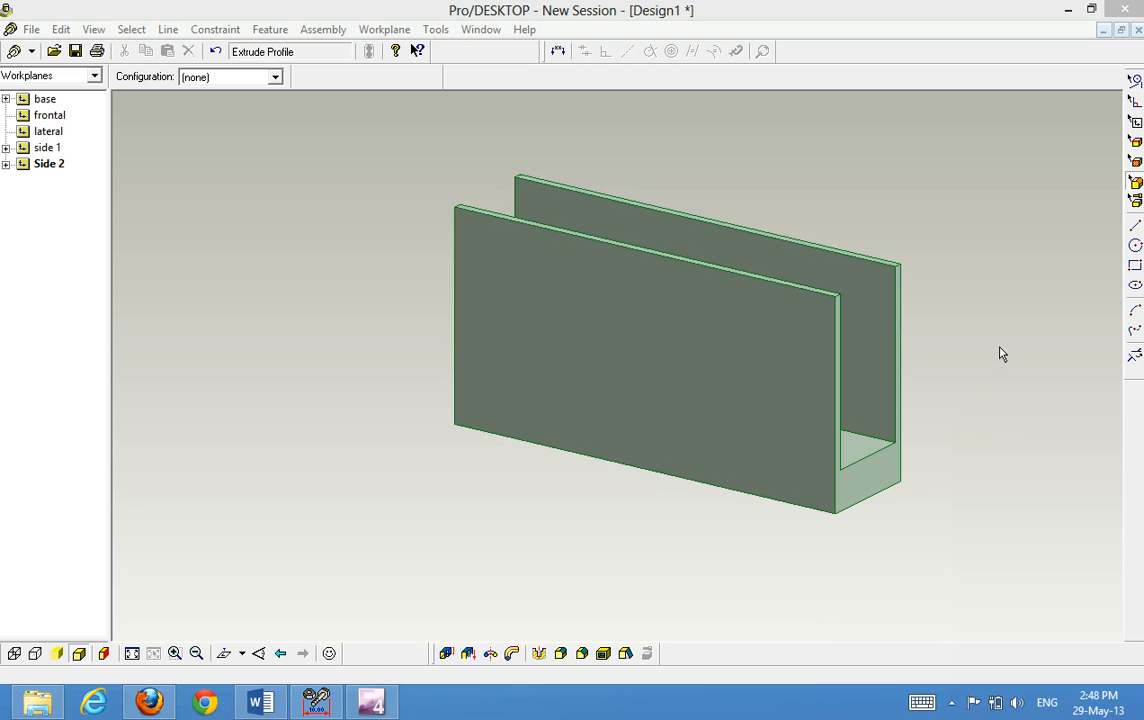
# Create a sketch named circle cutout on a new workplane named circle cutout, placed on the outer face of the front wall
pyautogui.click(1134, 163)
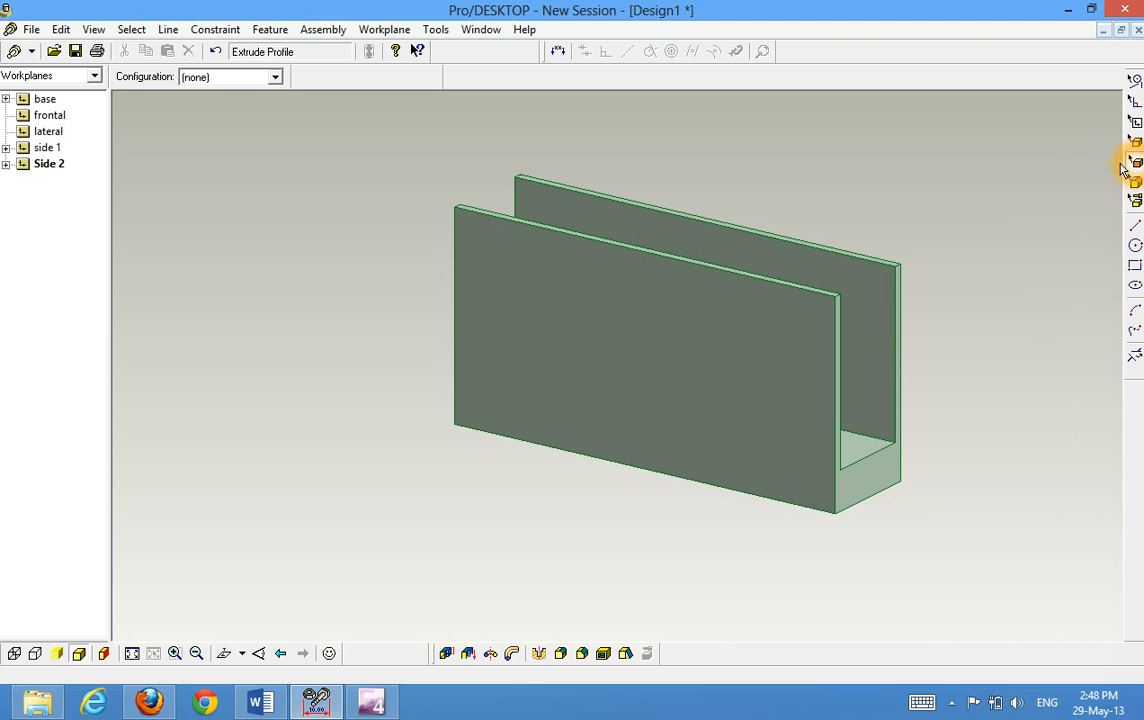
pyautogui.click(834, 341)
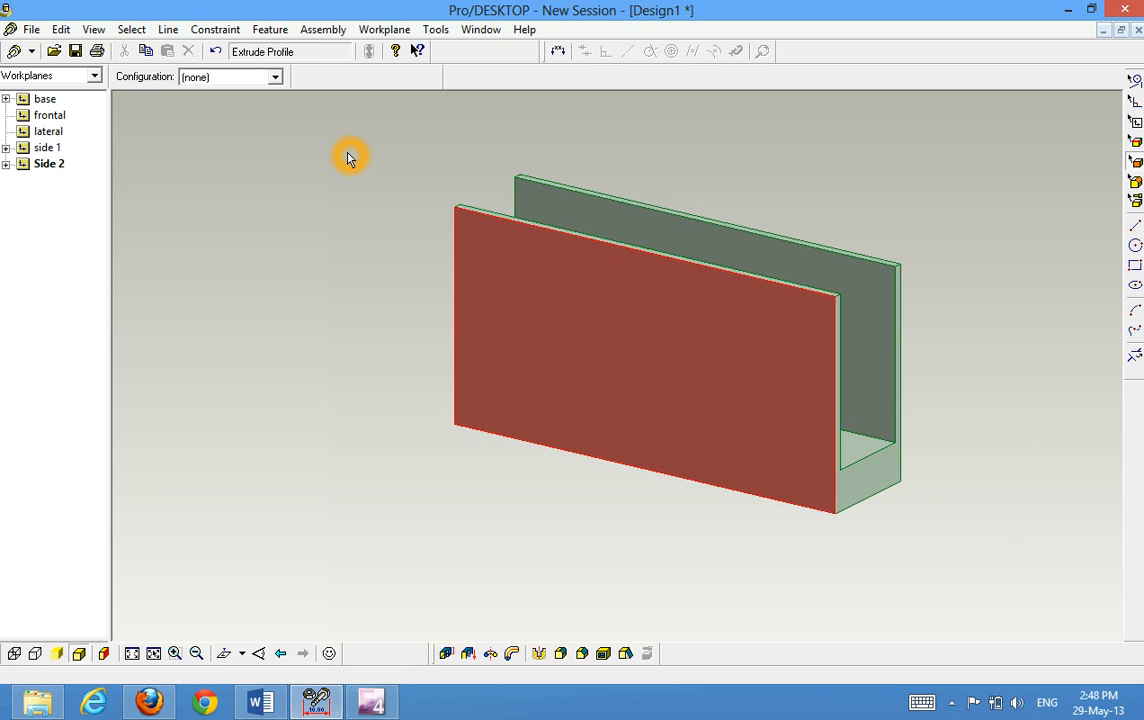
pyautogui.click(384, 30)
pyautogui.click(329, 160)
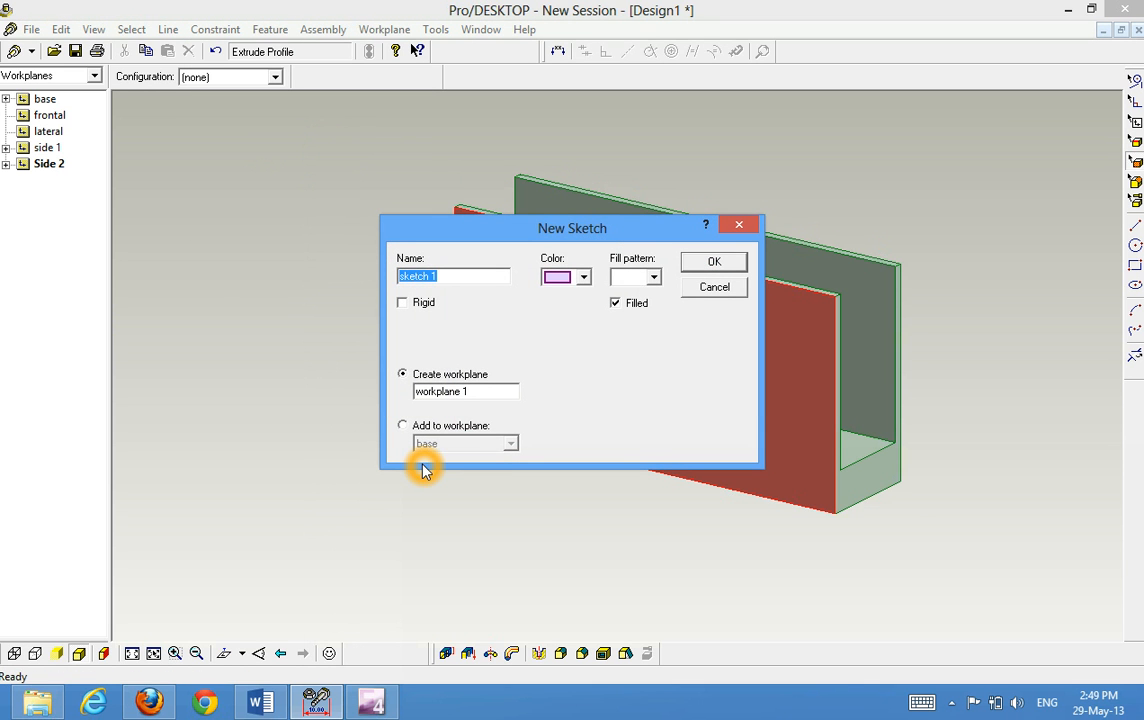
pyautogui.write('circle cutout')
pyautogui.moveTo(440, 397); pyautogui.dragTo(396, 396)
pyautogui.write('ci')
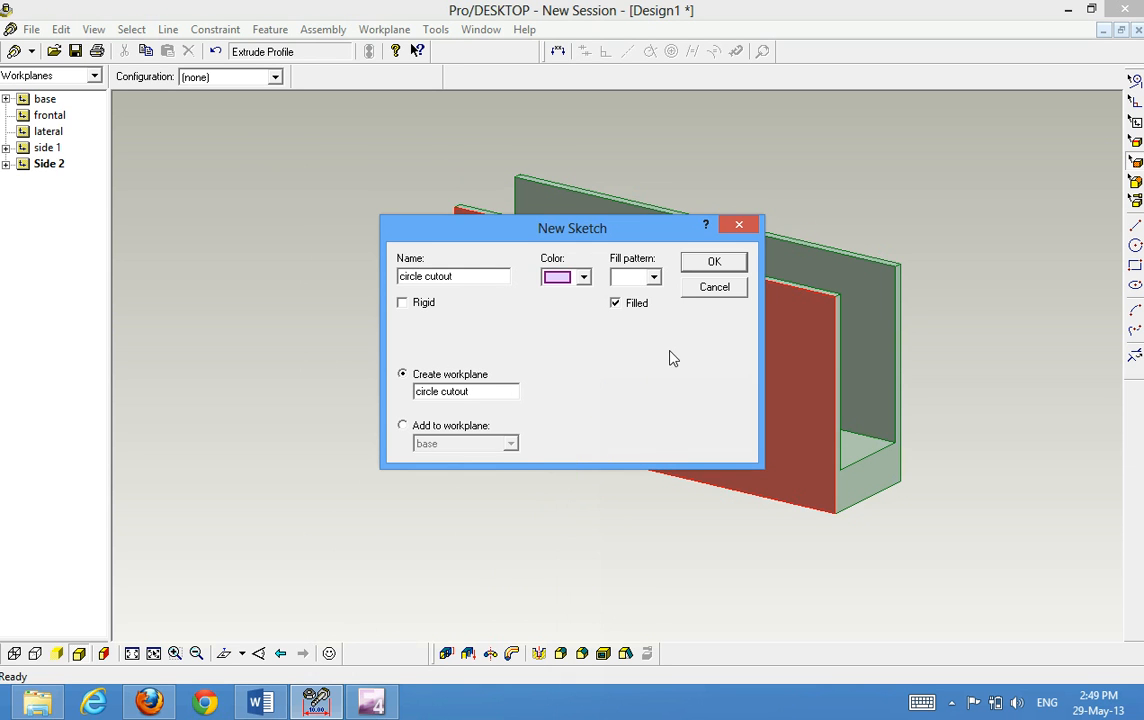
pyautogui.click(697, 261)
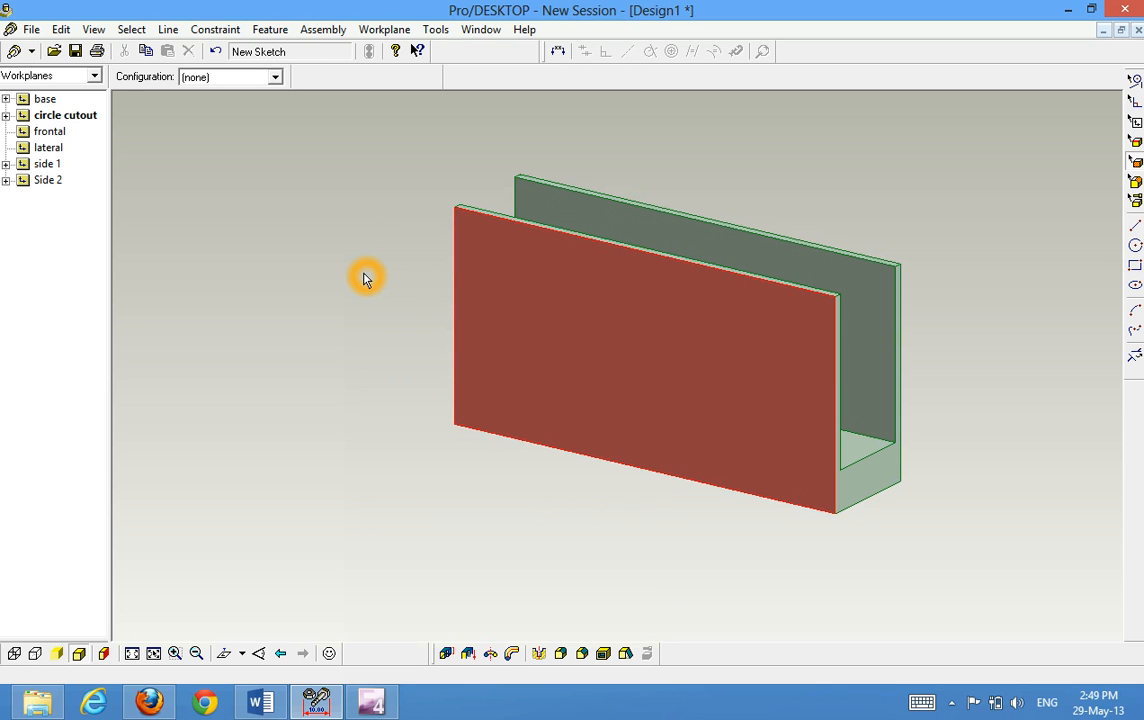
# Sketch a circle near the upper-left corner of the front wall face
pyautogui.click(224, 653)
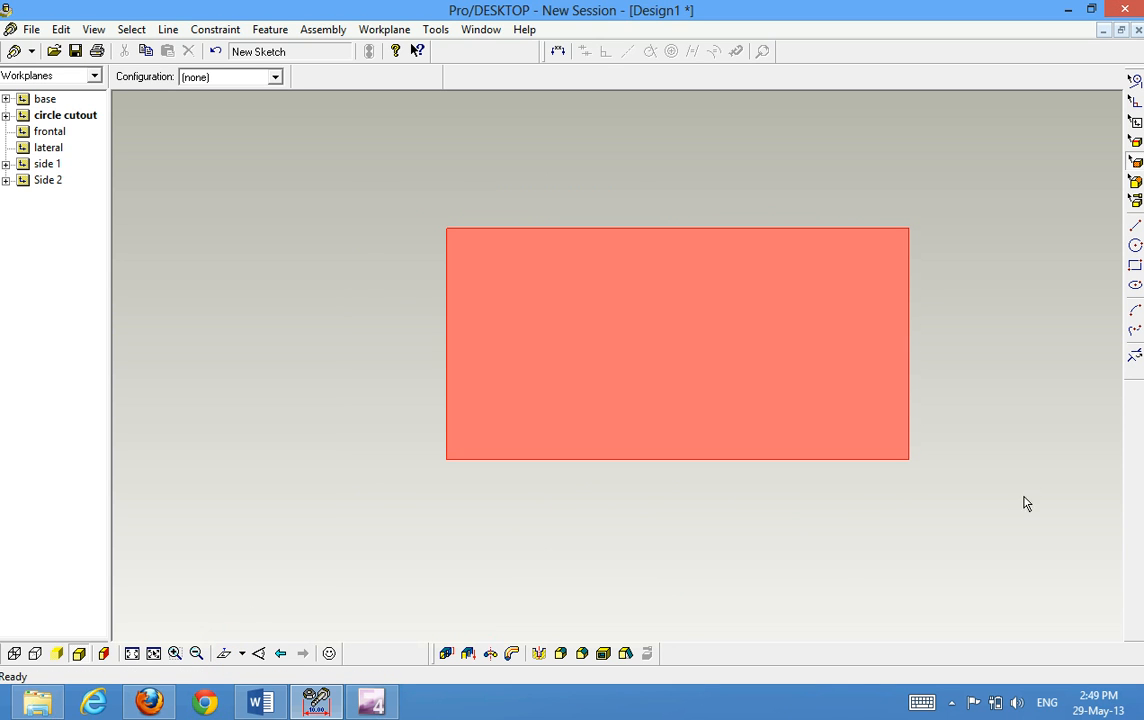
pyautogui.click(1135, 245)
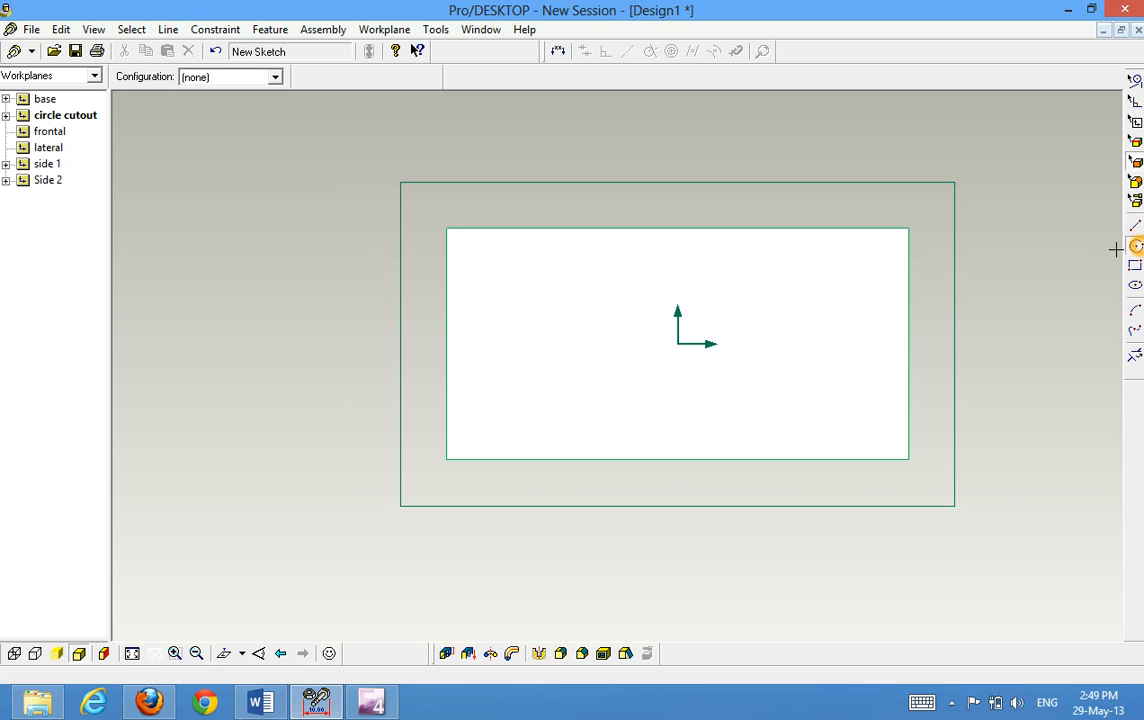
pyautogui.moveTo(505, 278); pyautogui.dragTo(522, 302)
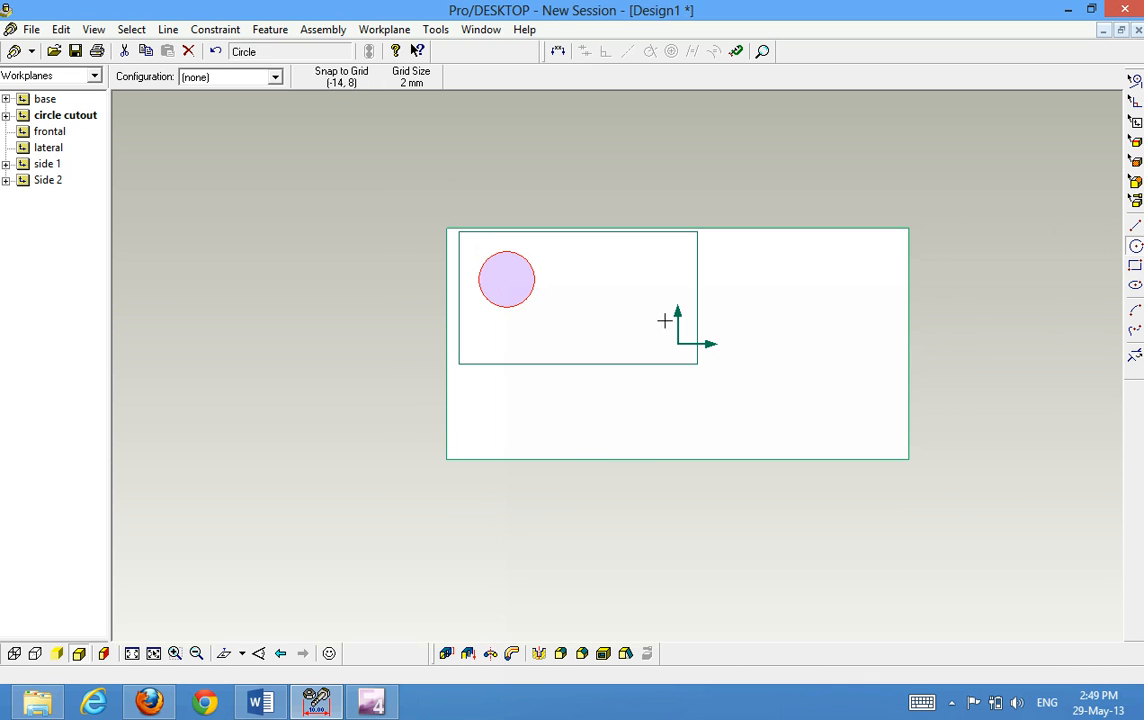
pyautogui.click(748, 194)
# Start an Extrude Profile feature from the circle cutout sketch and set it to subtract material
pyautogui.moveTo(767, 175)
pyautogui.mouseDown(button='middle')
pyautogui.moveTo(702, 225)
pyautogui.moveTo(705, 210)
pyautogui.mouseUp(button='middle')
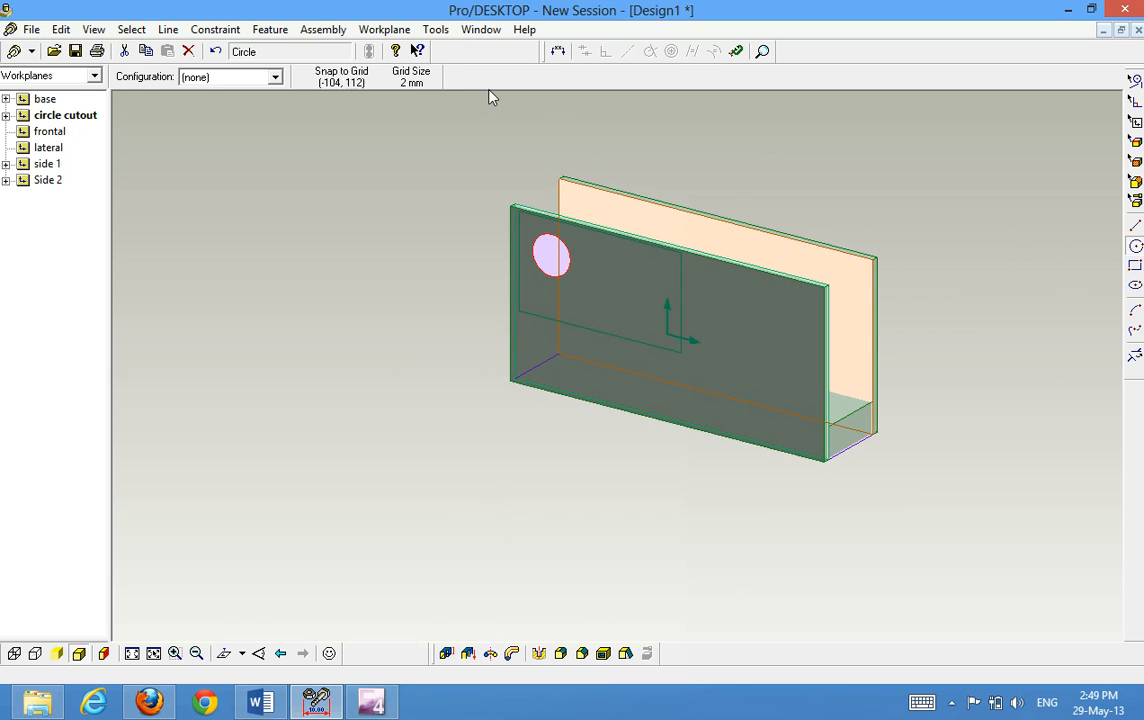
pyautogui.click(284, 33)
pyautogui.click(250, 51)
pyautogui.click(281, 383)
pyautogui.click(636, 592)
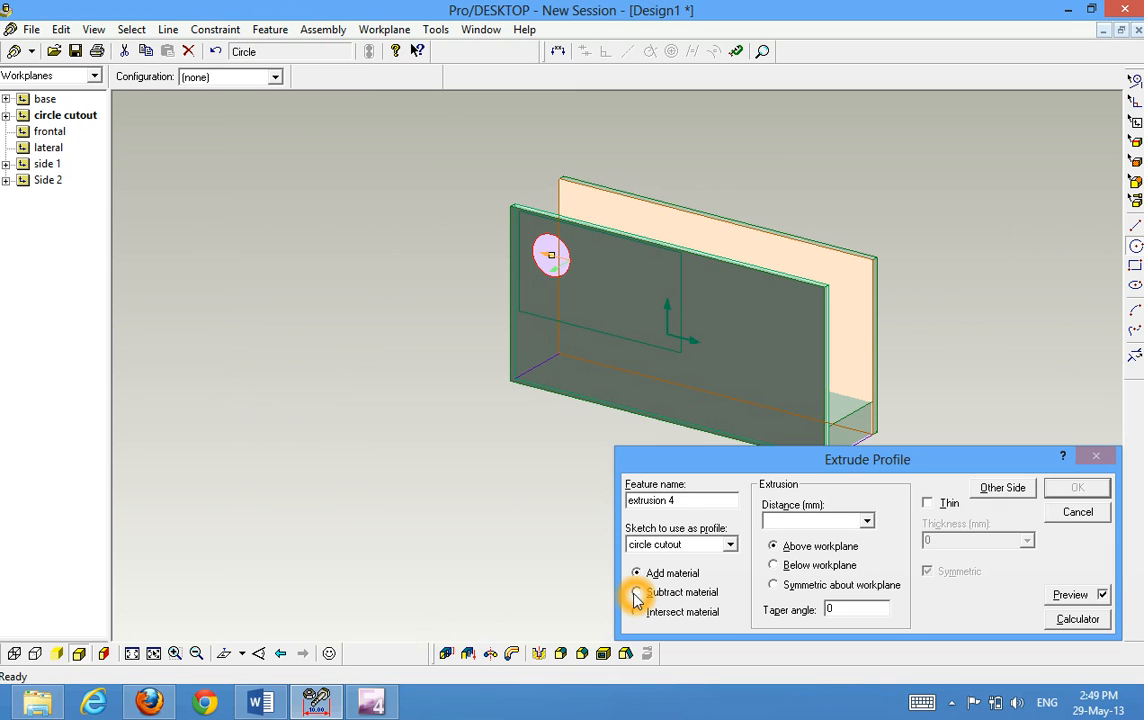
pyautogui.click(636, 593)
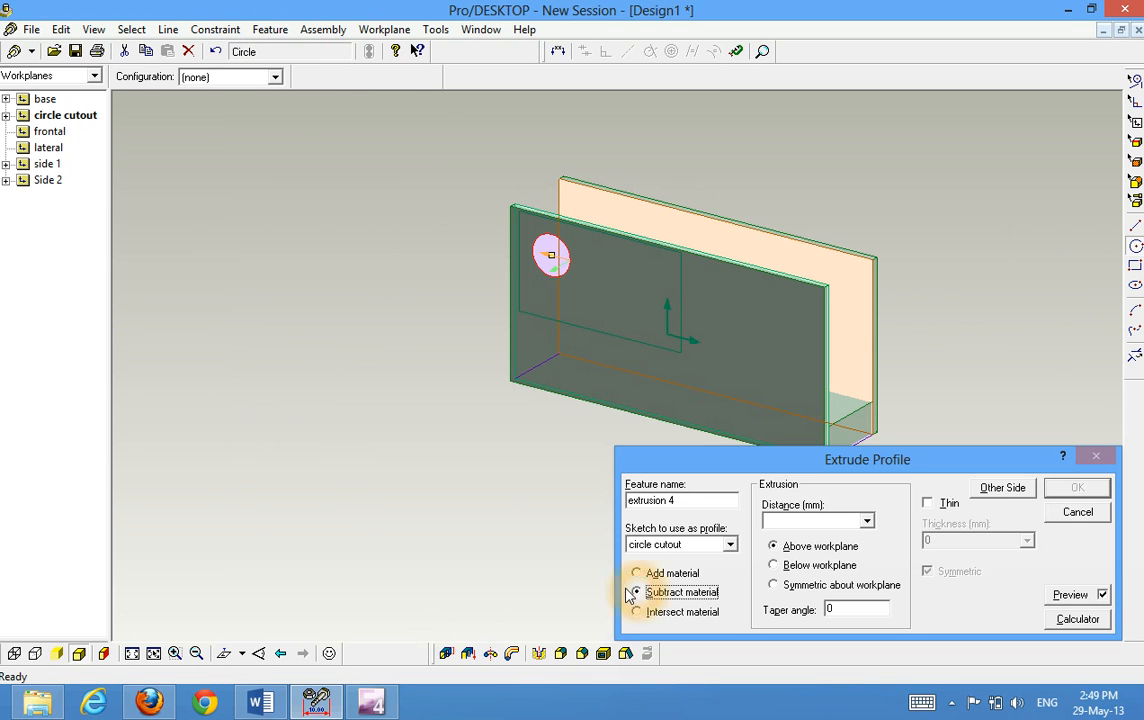
# Flip the circle cutout's extrusion direction to below the workplane so it points into the wall
pyautogui.moveTo(891, 191); pyautogui.dragTo(850, 184, button='middle')
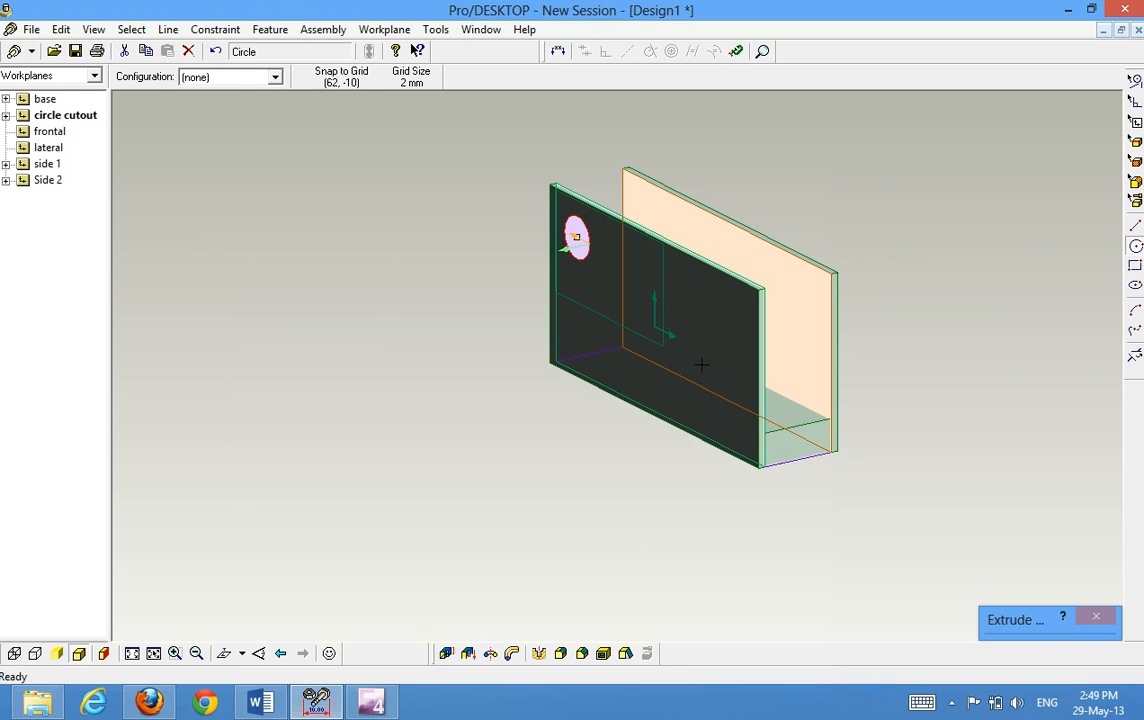
pyautogui.click(567, 262)
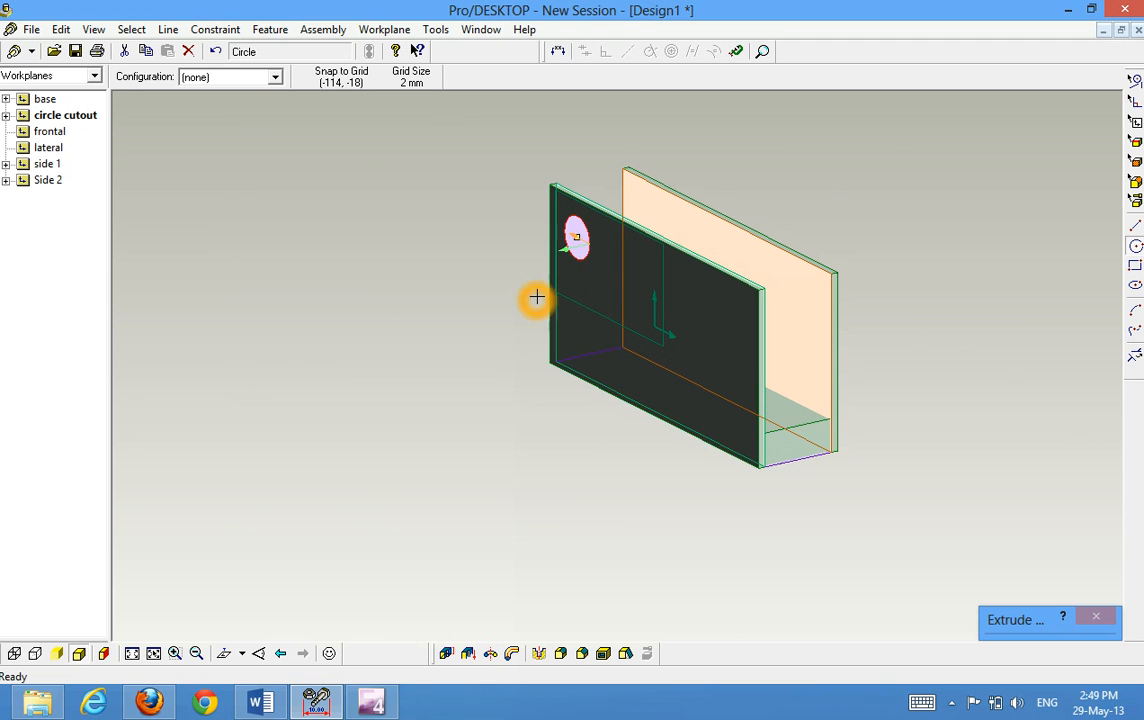
pyautogui.click(576, 256)
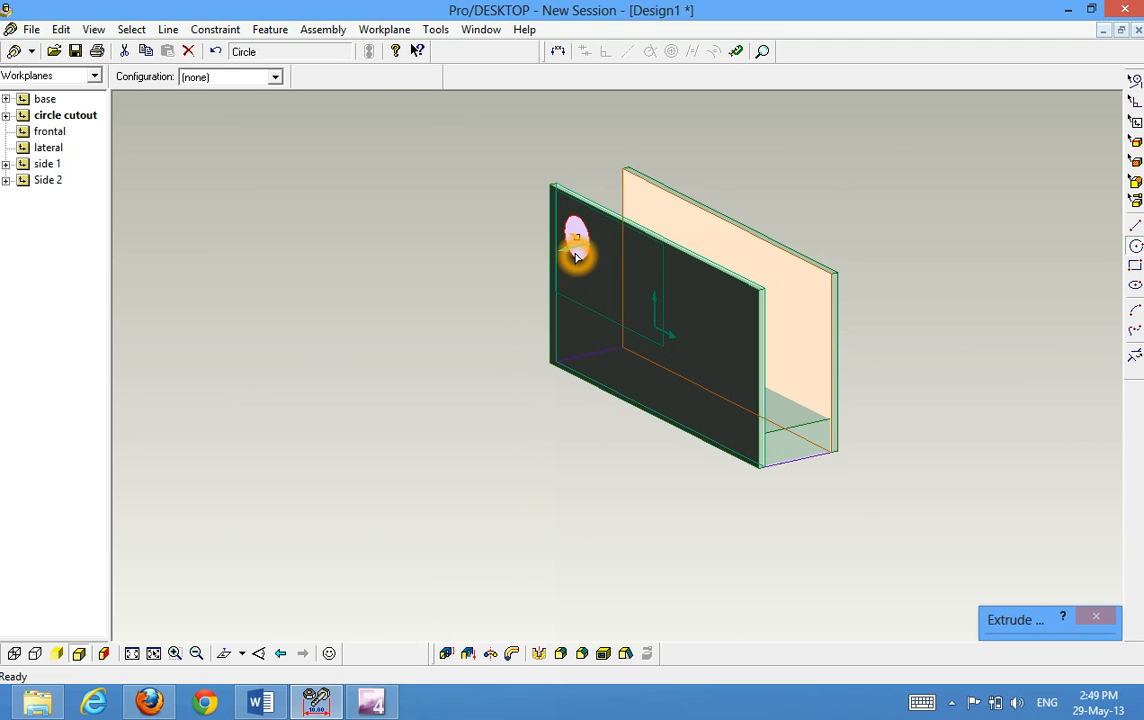
pyautogui.click(575, 254)
pyautogui.click(570, 300)
pyautogui.click(601, 288)
pyautogui.click(690, 240)
pyautogui.moveTo(883, 254); pyautogui.dragTo(914, 268, button='middle')
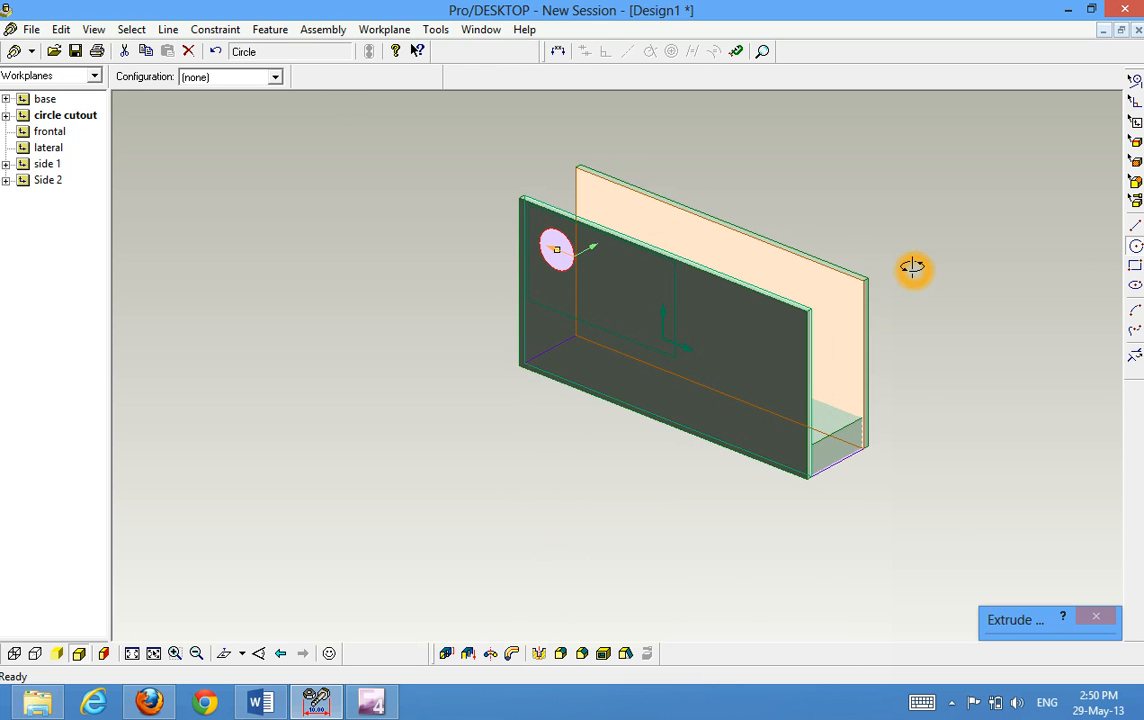
pyautogui.moveTo(1006, 622)
pyautogui.click(982, 603)
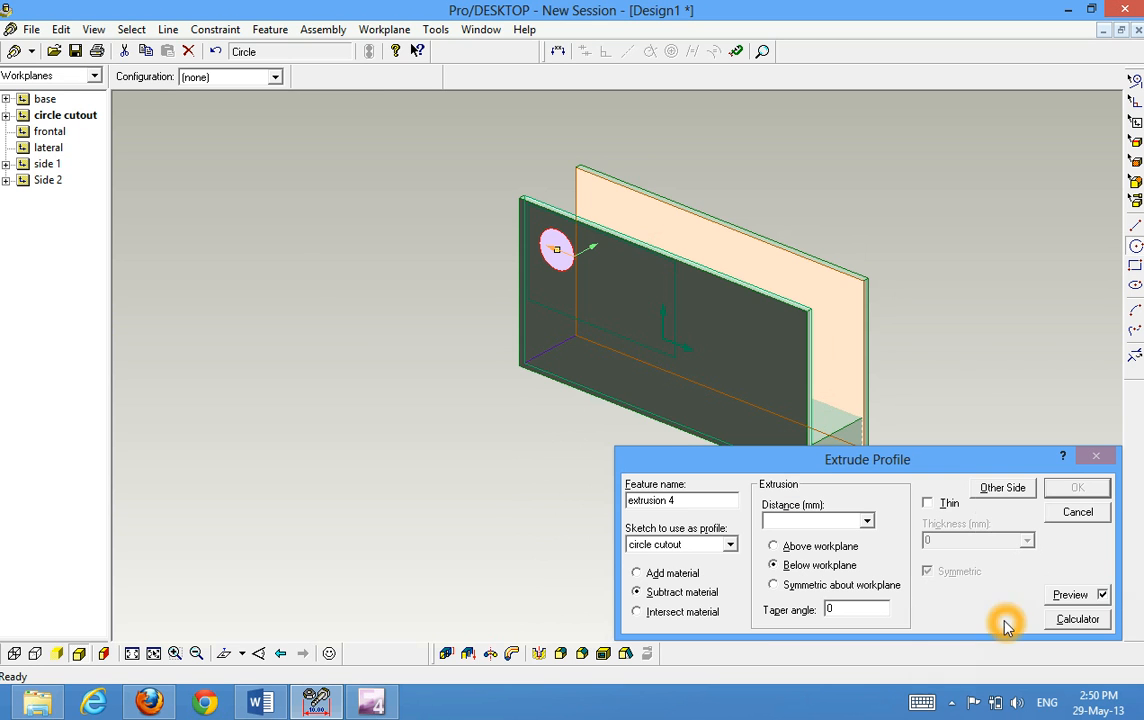
# Set the circle cutout's extrusion distance to 4 mm and apply the cut
pyautogui.click(790, 521)
pyautogui.write('4')
pyautogui.click(1077, 487)
pyautogui.click(945, 375)
pyautogui.moveTo(989, 367)
pyautogui.mouseDown(button='middle')
pyautogui.moveTo(983, 311)
pyautogui.moveTo(958, 352)
pyautogui.moveTo(980, 363)
pyautogui.moveTo(983, 345)
pyautogui.moveTo(973, 355)
pyautogui.mouseUp(button='middle')
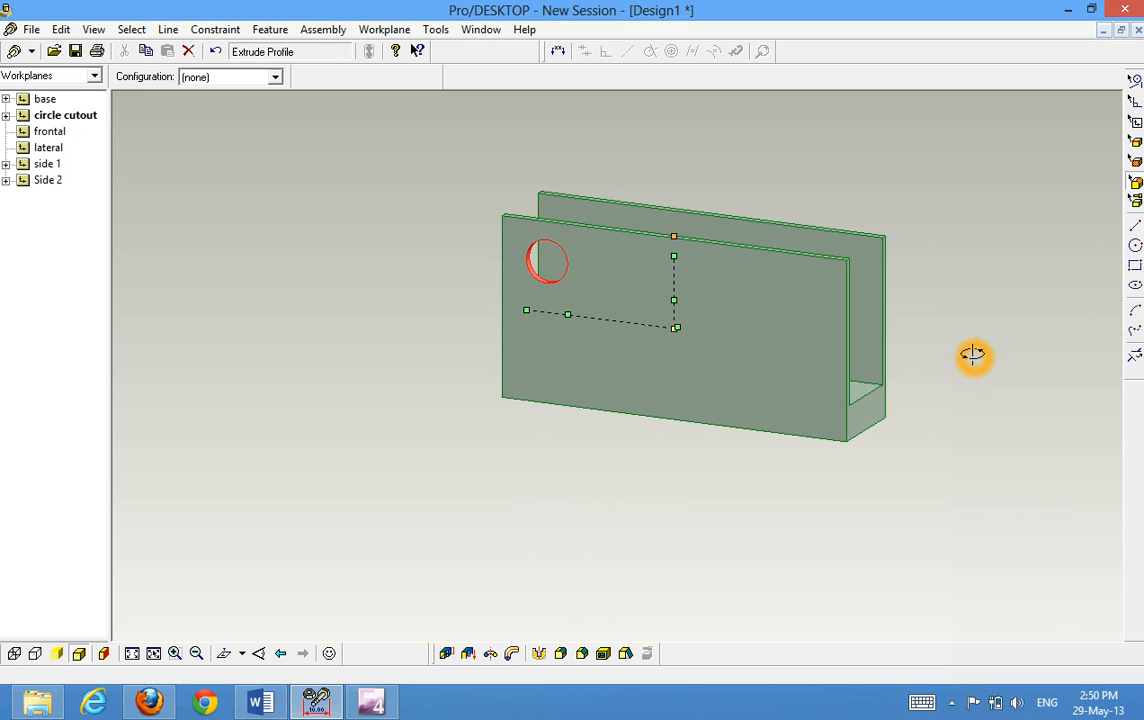
# Create a sketch named triangle on a new workplane named triangle, placed on the outer face of the front wall
pyautogui.click(882, 636)
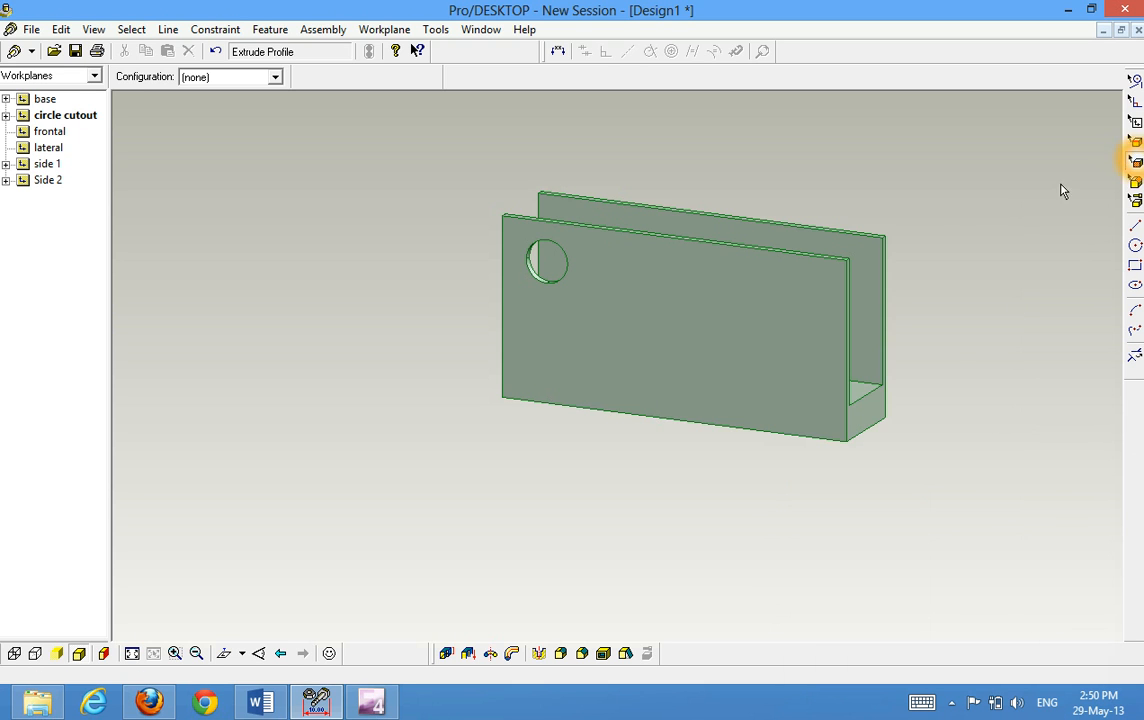
pyautogui.click(840, 267)
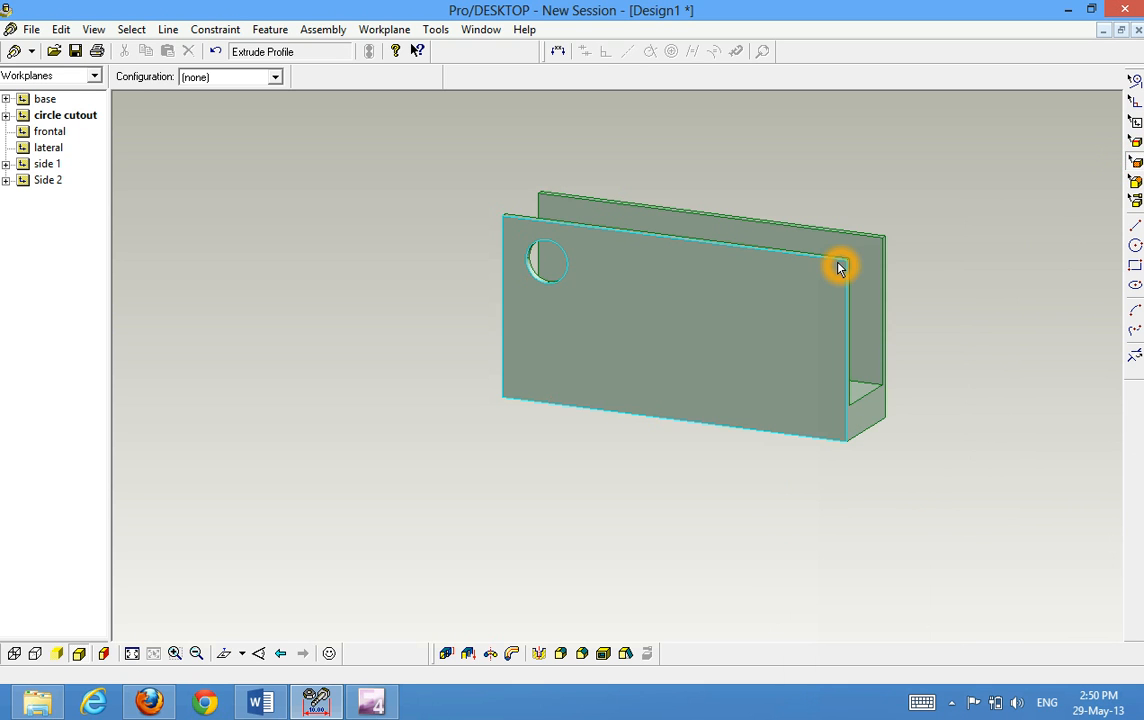
pyautogui.click(840, 267)
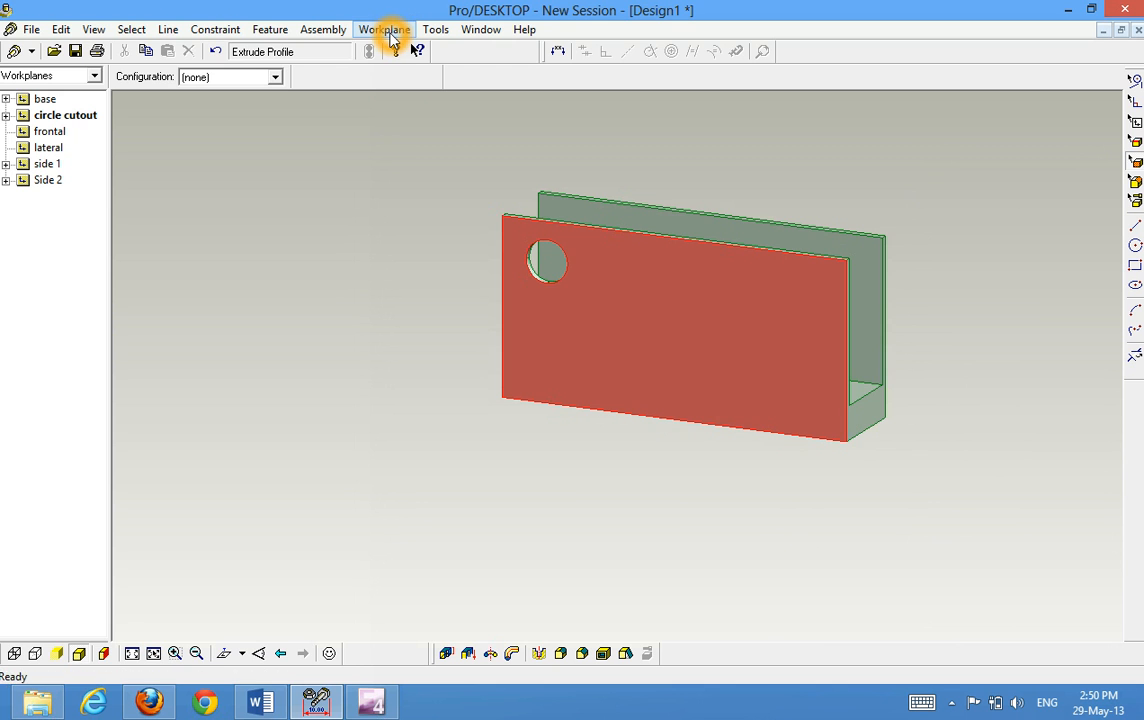
pyautogui.click(389, 30)
pyautogui.click(340, 157)
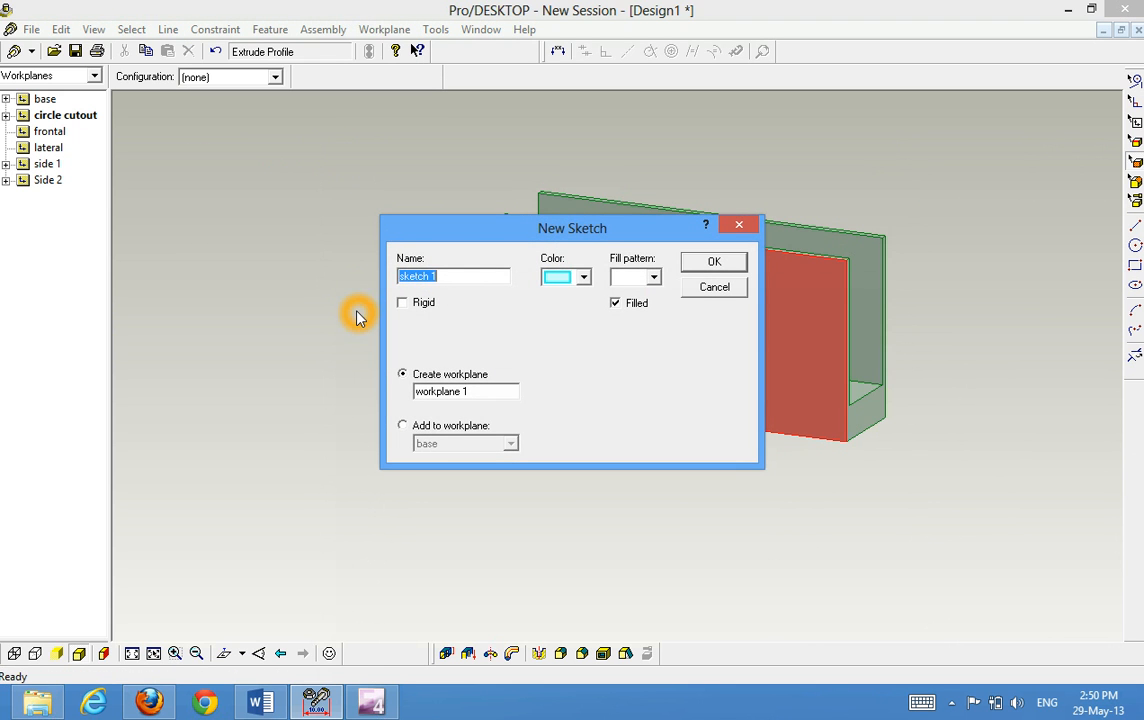
pyautogui.write('triangle')
pyautogui.click(503, 396)
pyautogui.moveTo(493, 392); pyautogui.dragTo(410, 405)
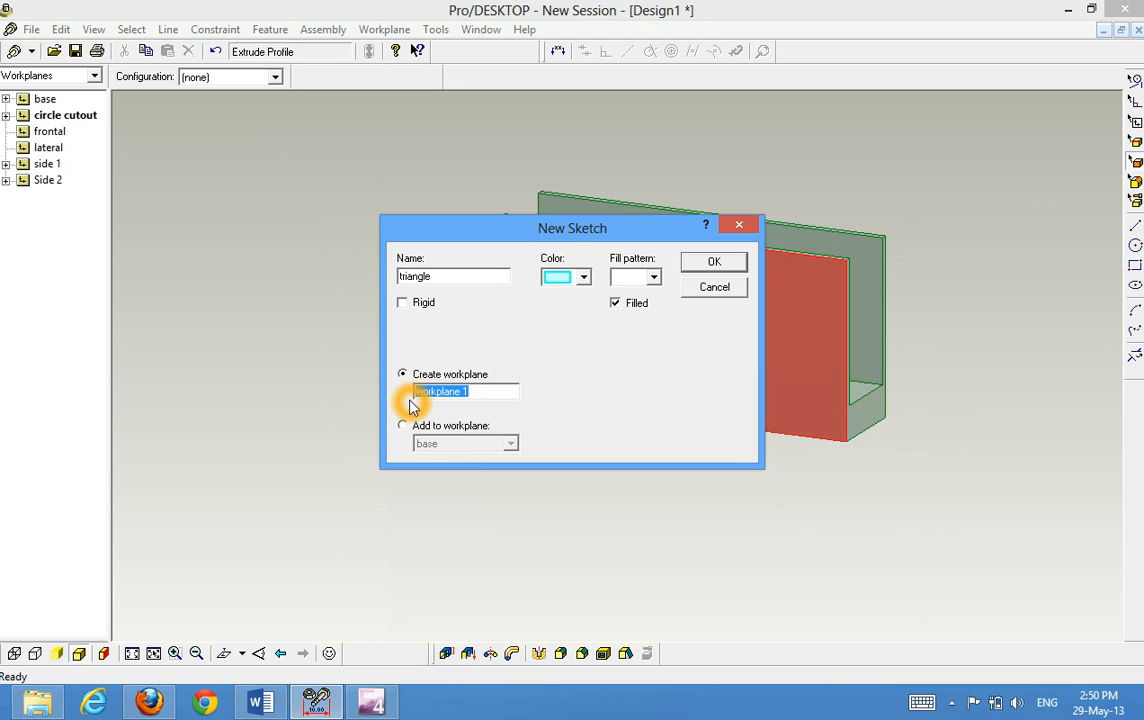
pyautogui.write('triangle')
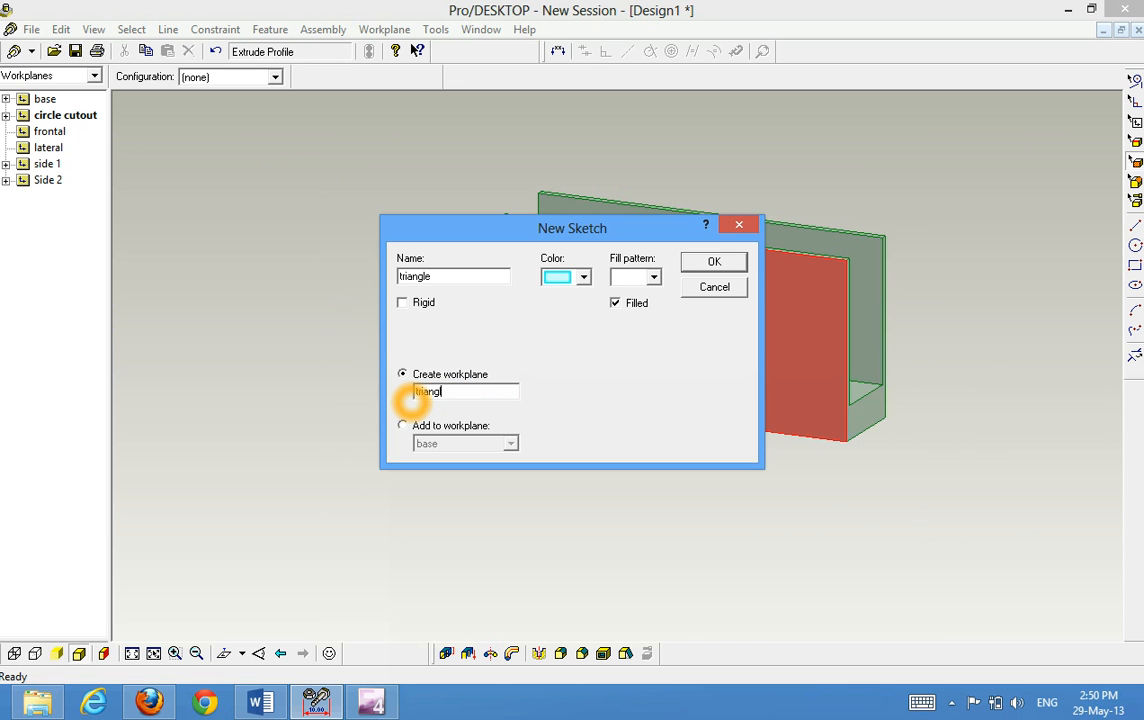
pyautogui.click(714, 263)
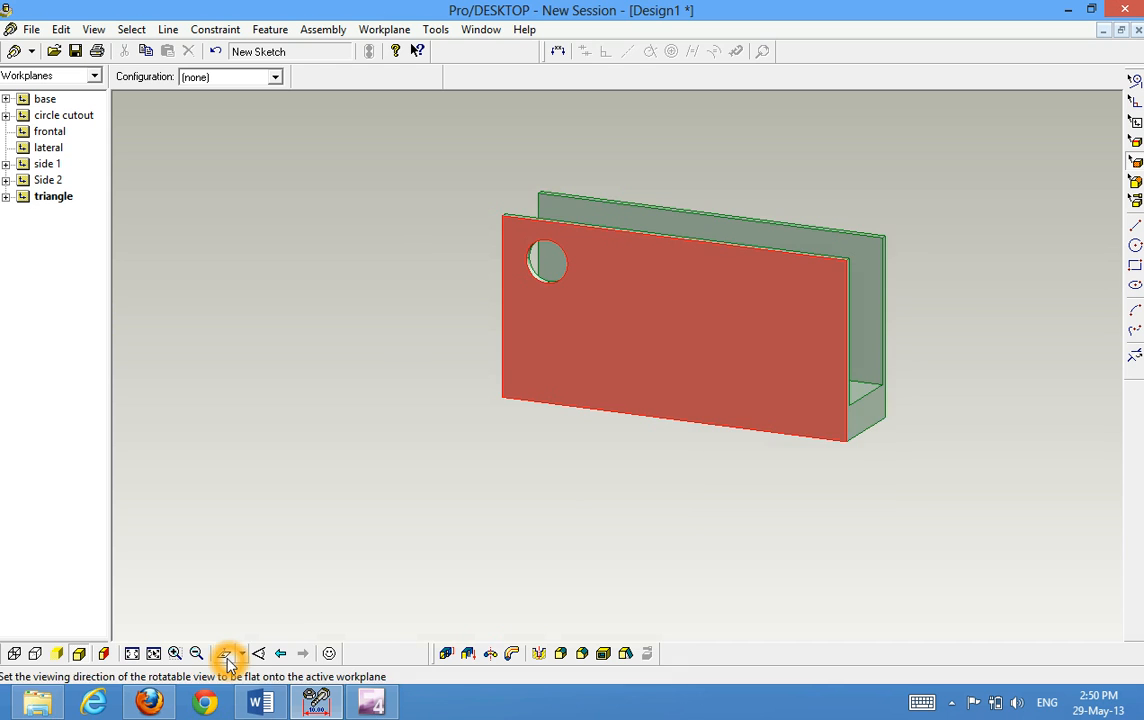
# Sketch a rectangle in the right half of the front wall face, viewed flat onto the triangle workplane
pyautogui.click(226, 656)
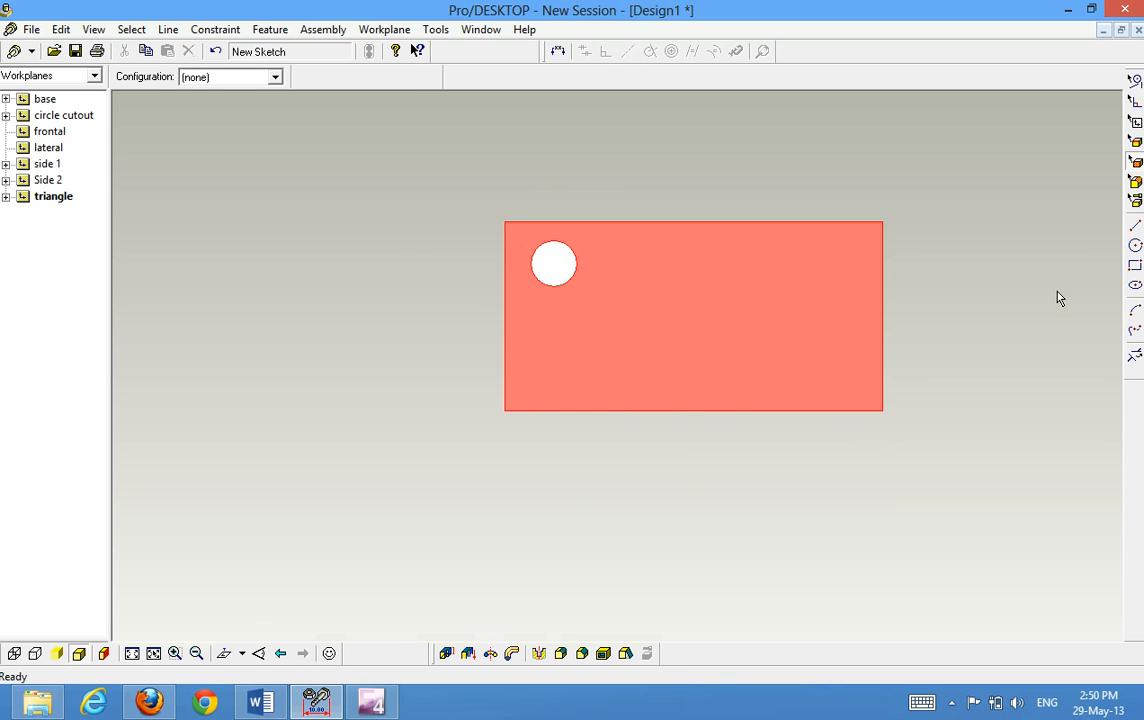
pyautogui.click(1135, 264)
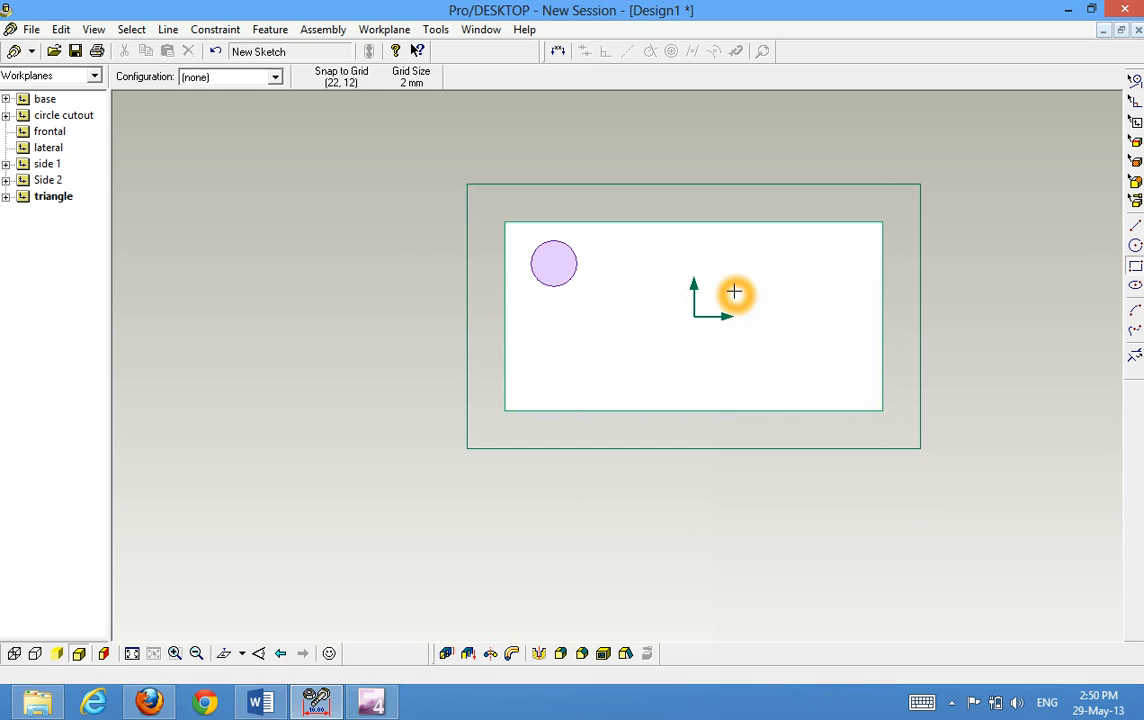
pyautogui.moveTo(743, 263); pyautogui.dragTo(829, 337)
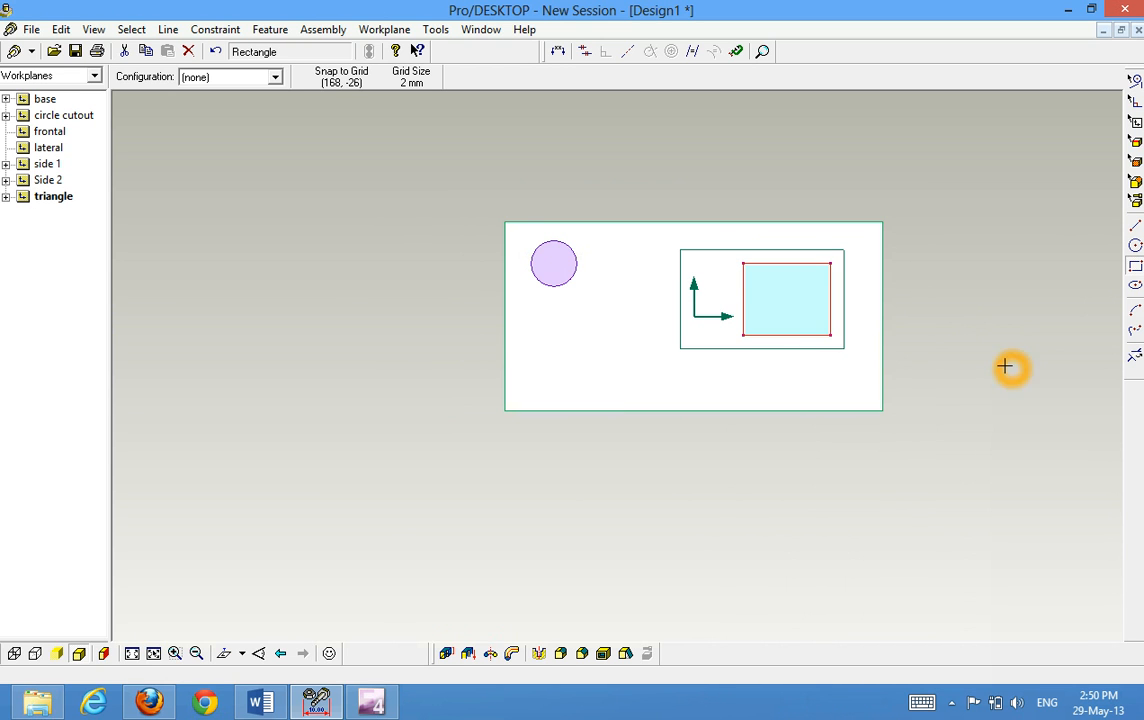
# Draw a line from the rectangle's lower-right corner to its top edge midpoint and delete the segments outside it
pyautogui.click(1135, 226)
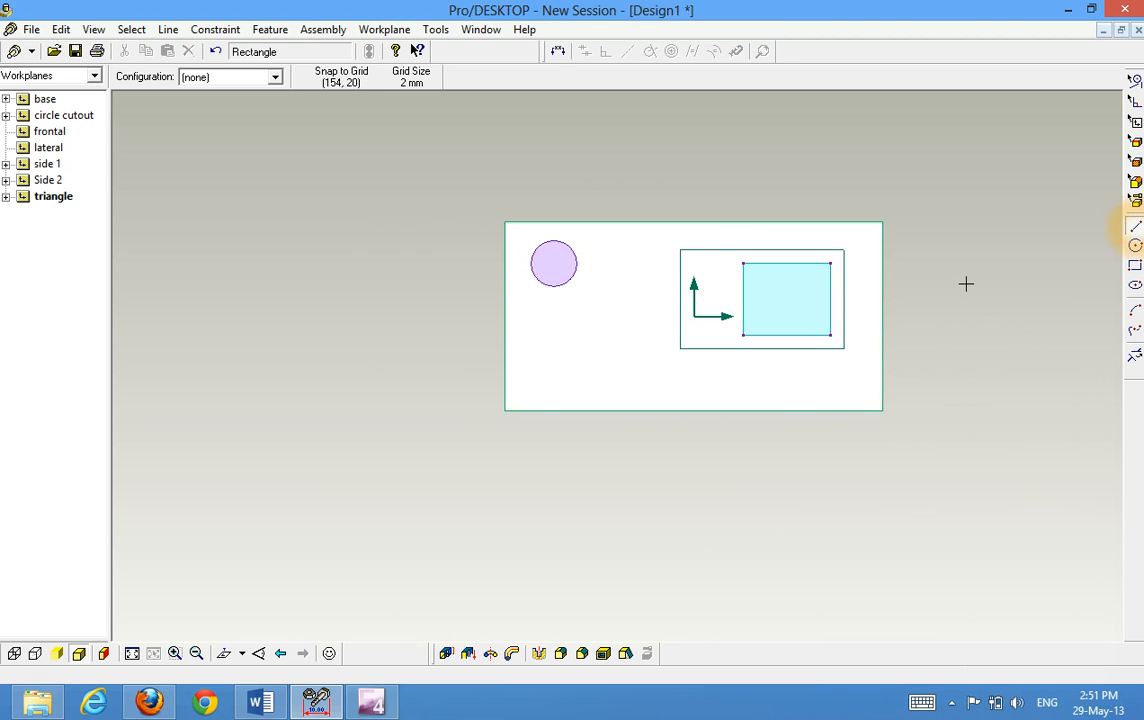
pyautogui.moveTo(830, 335); pyautogui.dragTo(787, 264)
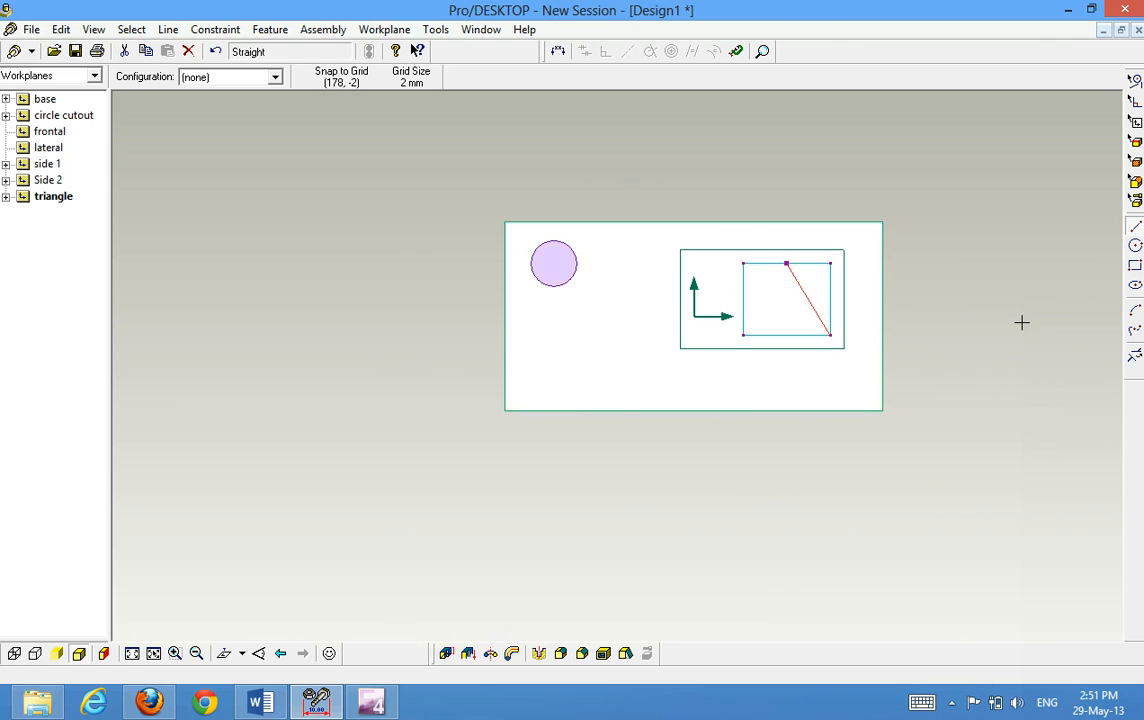
pyautogui.click(942, 268)
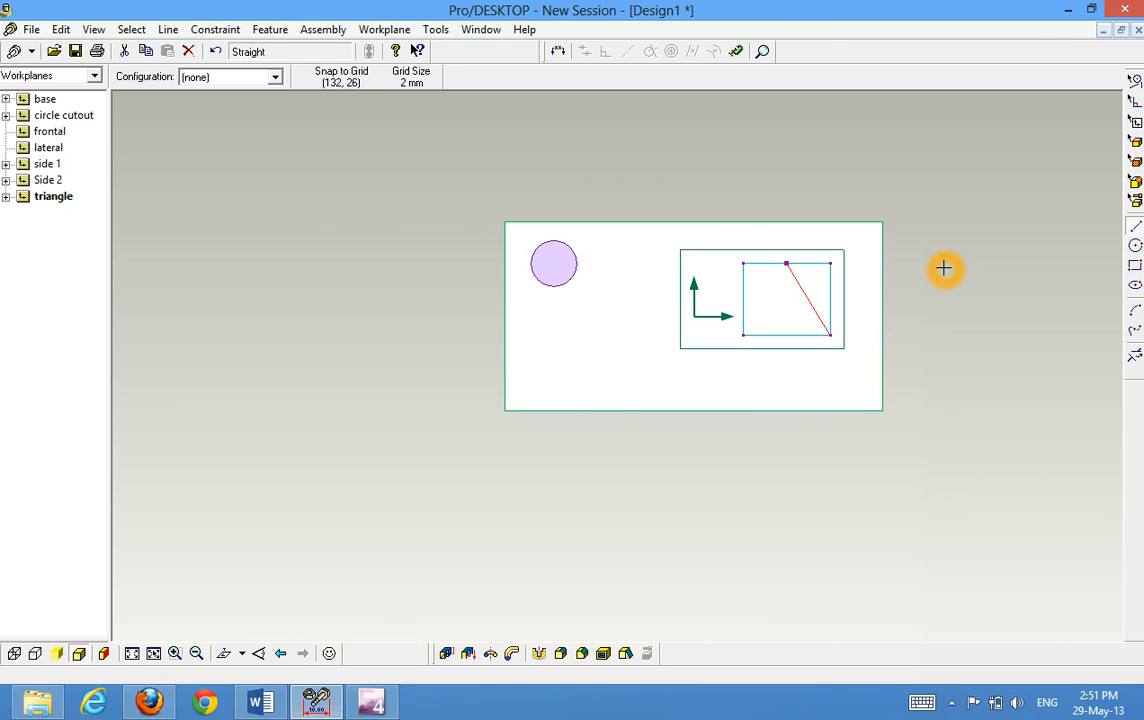
pyautogui.click(1134, 356)
pyautogui.click(832, 306)
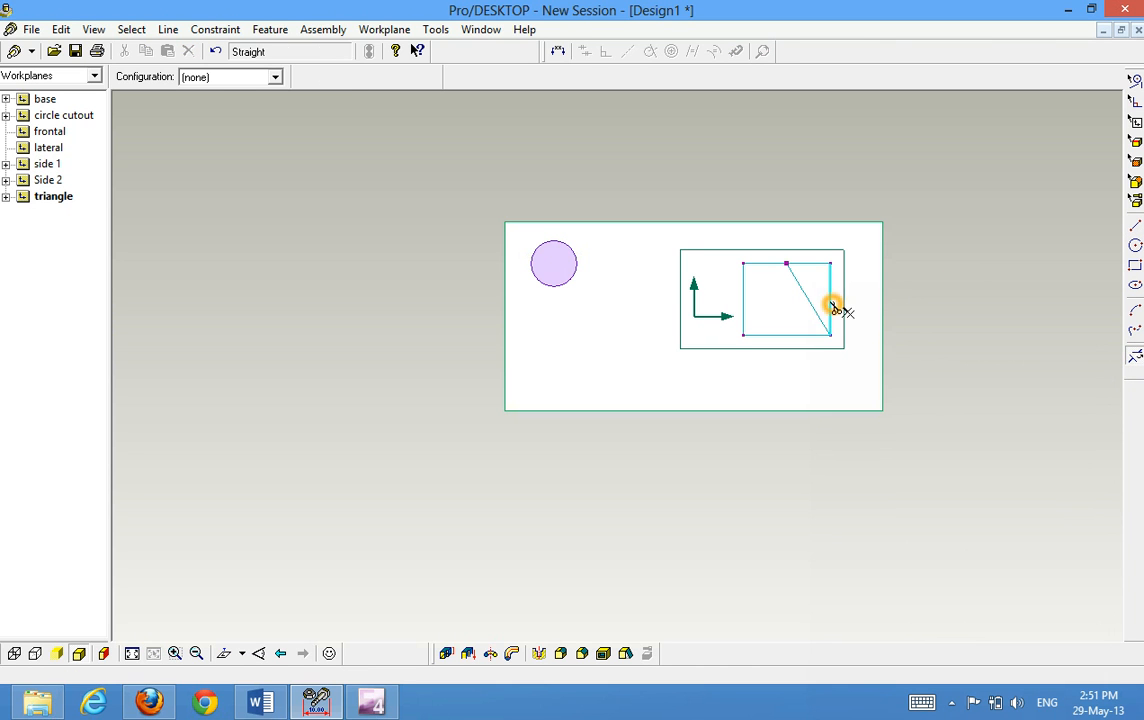
pyautogui.click(819, 263)
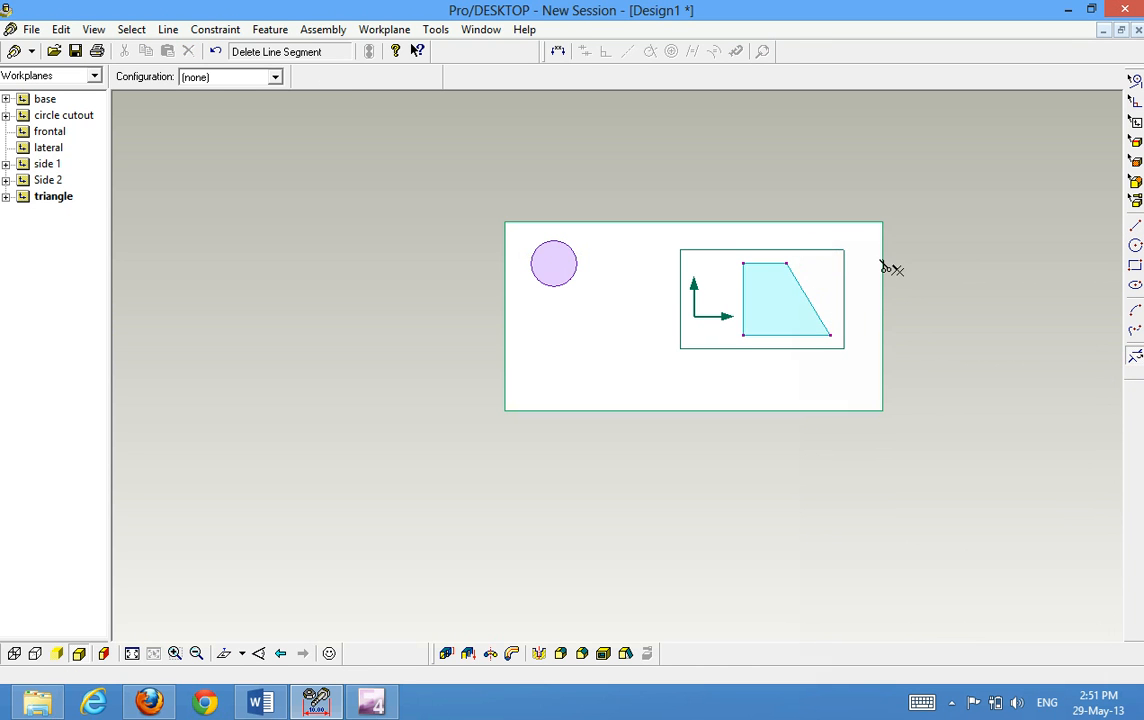
# Draw a line from the top edge midpoint to the lower-left corner and delete the outer segments, leaving a triangle
pyautogui.click(950, 340)
pyautogui.click(1134, 227)
pyautogui.click(789, 265)
pyautogui.moveTo(789, 265); pyautogui.dragTo(745, 333)
pyautogui.click(1135, 357)
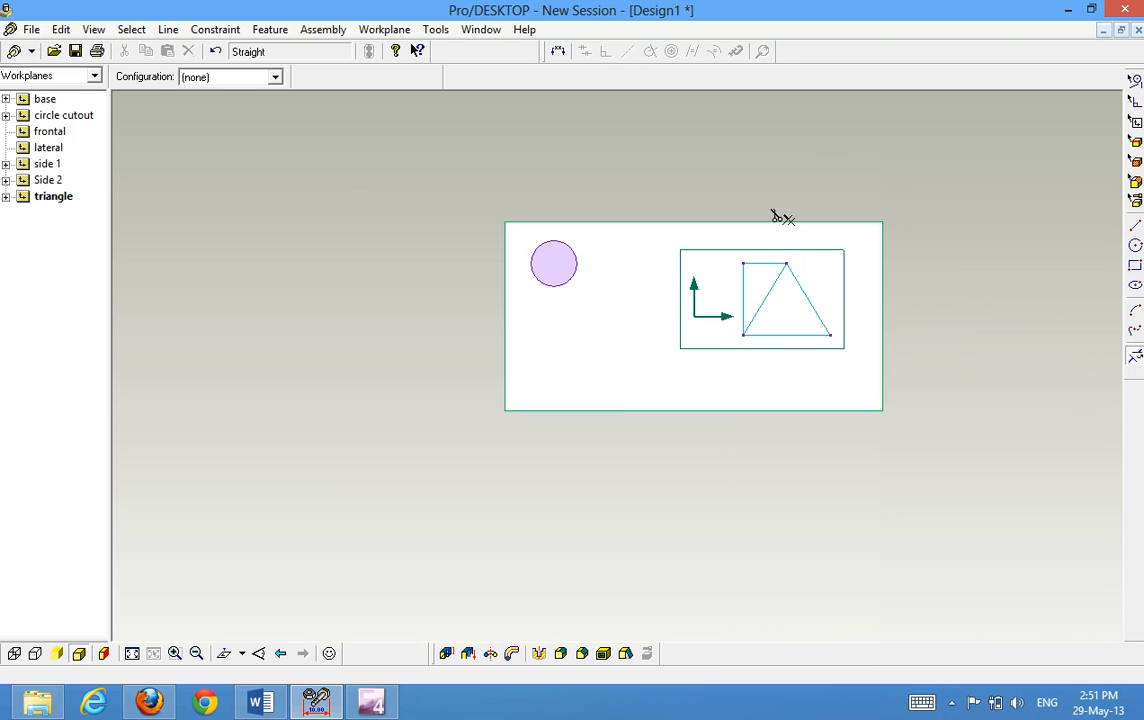
pyautogui.click(764, 264)
pyautogui.click(740, 280)
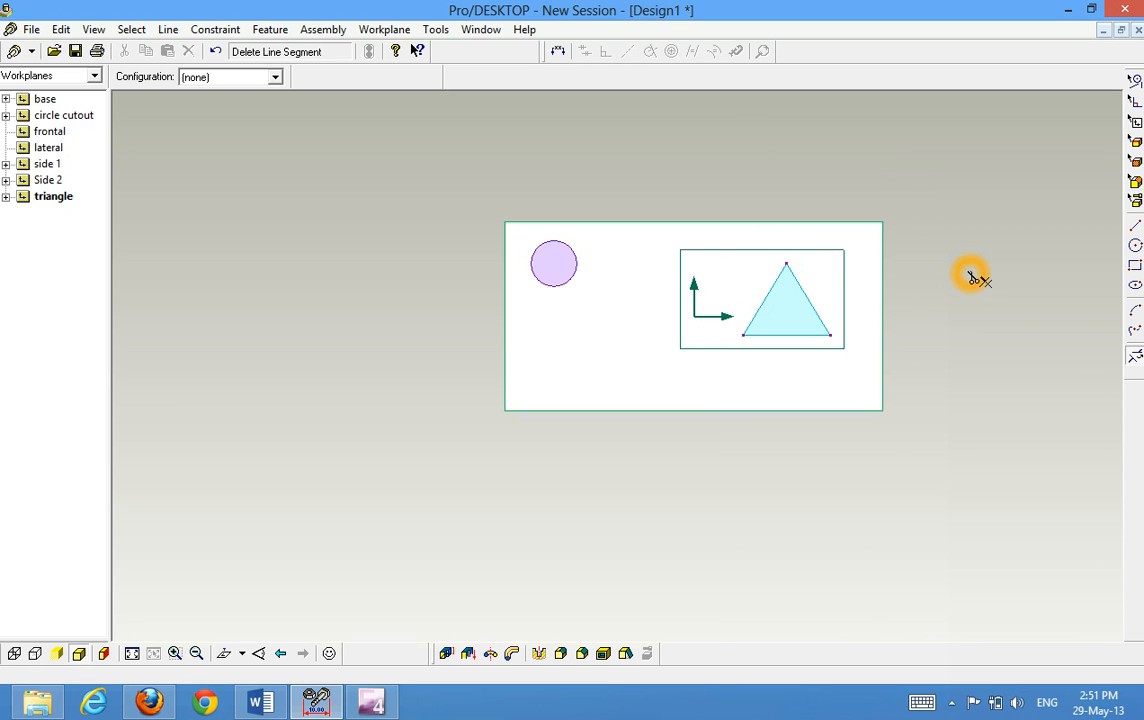
# Set up an Extrude Profile of the triangle sketch, adding material 4 mm above the workplane
pyautogui.moveTo(970, 272); pyautogui.dragTo(922, 287, button='middle')
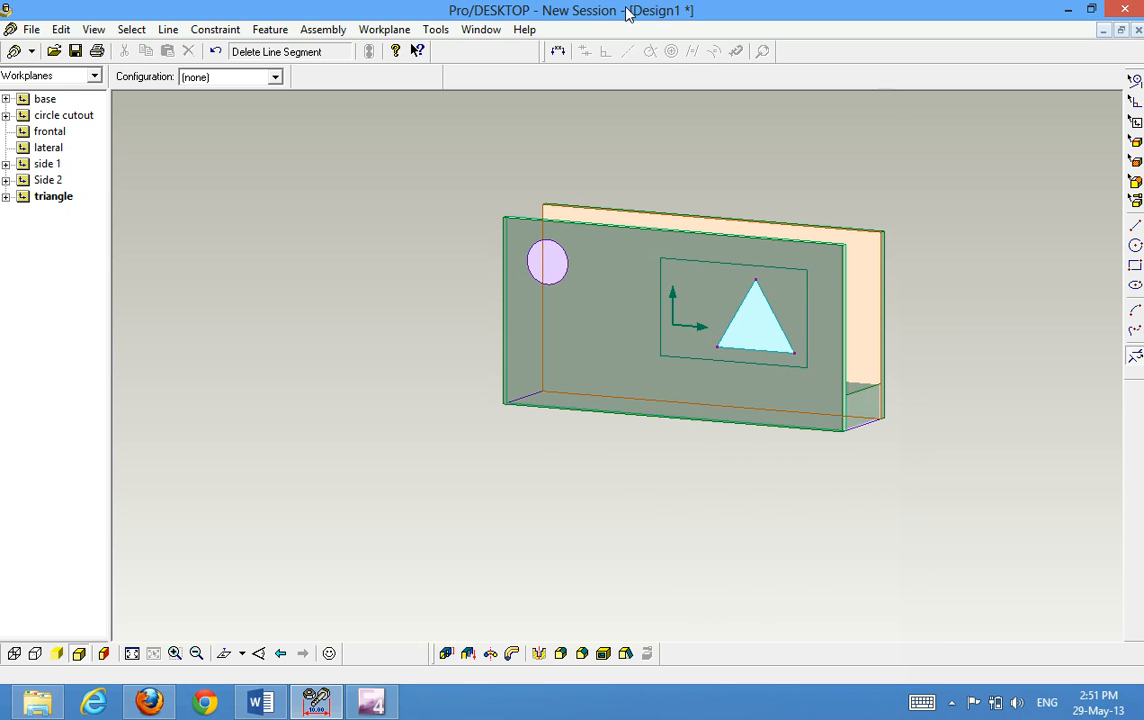
pyautogui.click(276, 30)
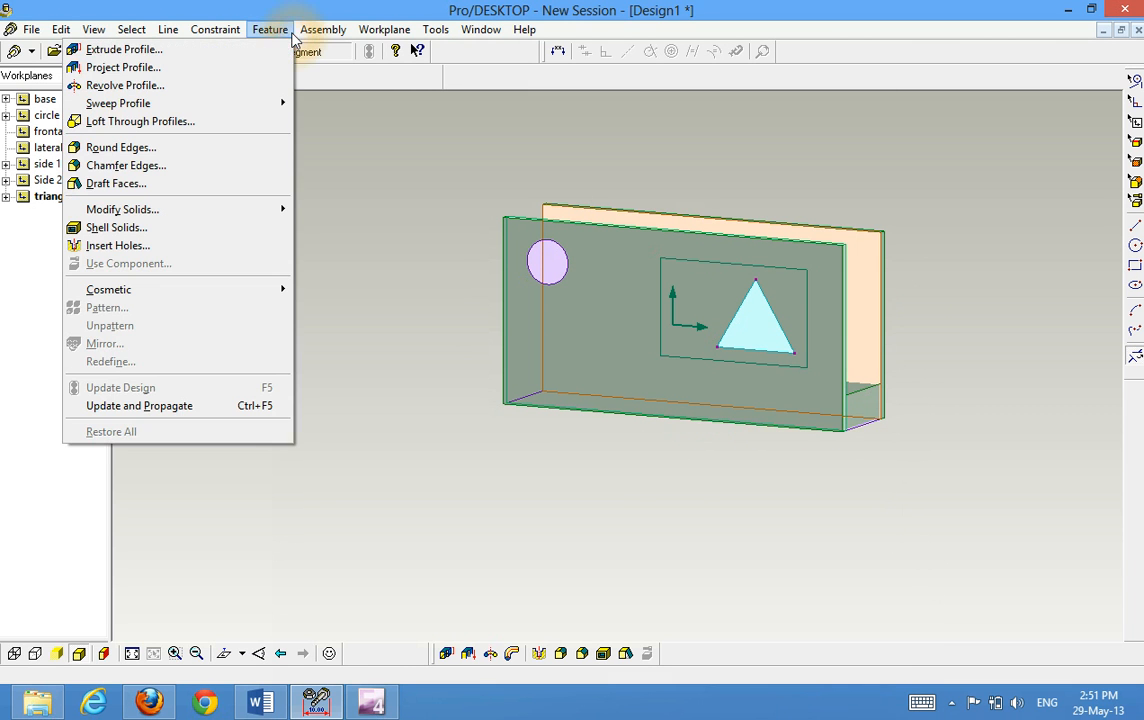
pyautogui.click(280, 48)
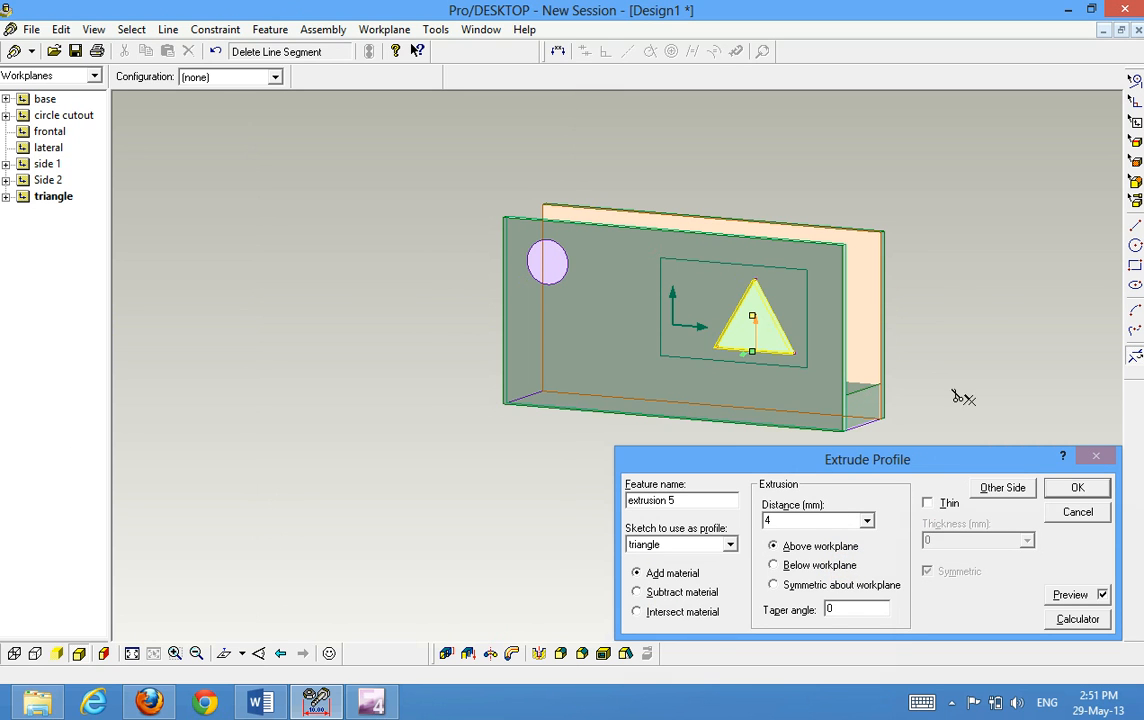
pyautogui.moveTo(978, 286); pyautogui.dragTo(934, 291, button='middle')
pyautogui.scroll(-1, 934, 291)
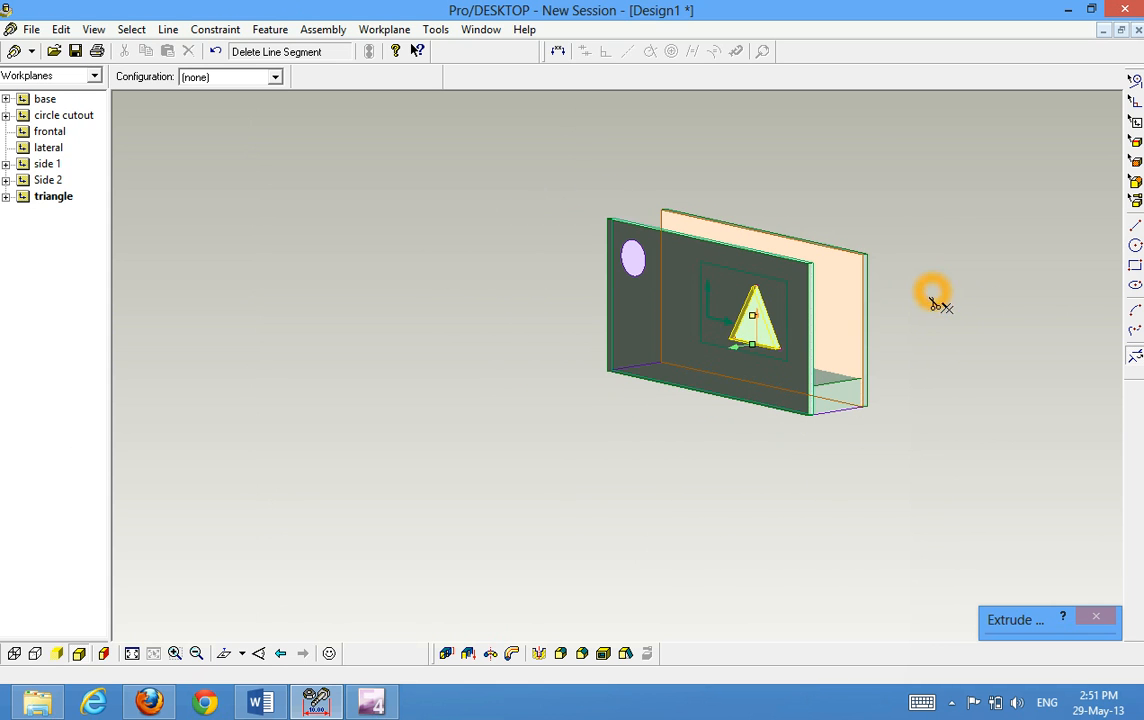
pyautogui.scroll(-2, 930, 350)
pyautogui.scroll(3, 887, 365)
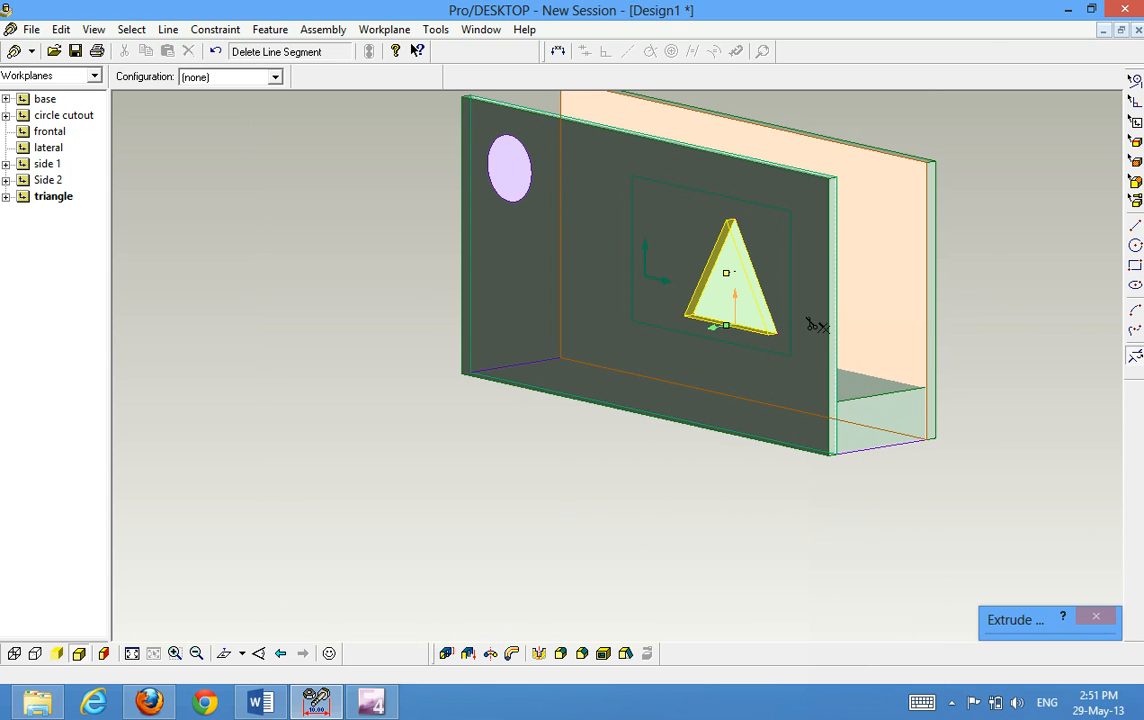
# Flip the triangle's extrusion direction into the front wall, then flip it back outward
pyautogui.click(720, 330)
pyautogui.click(717, 331)
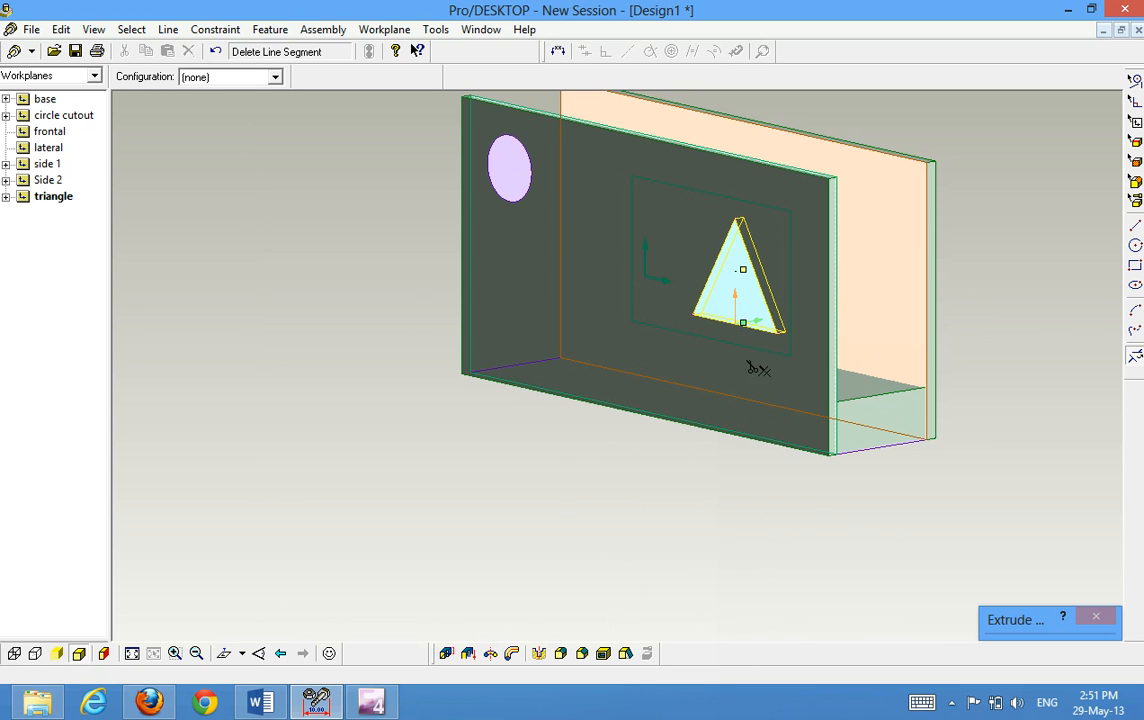
pyautogui.click(968, 305)
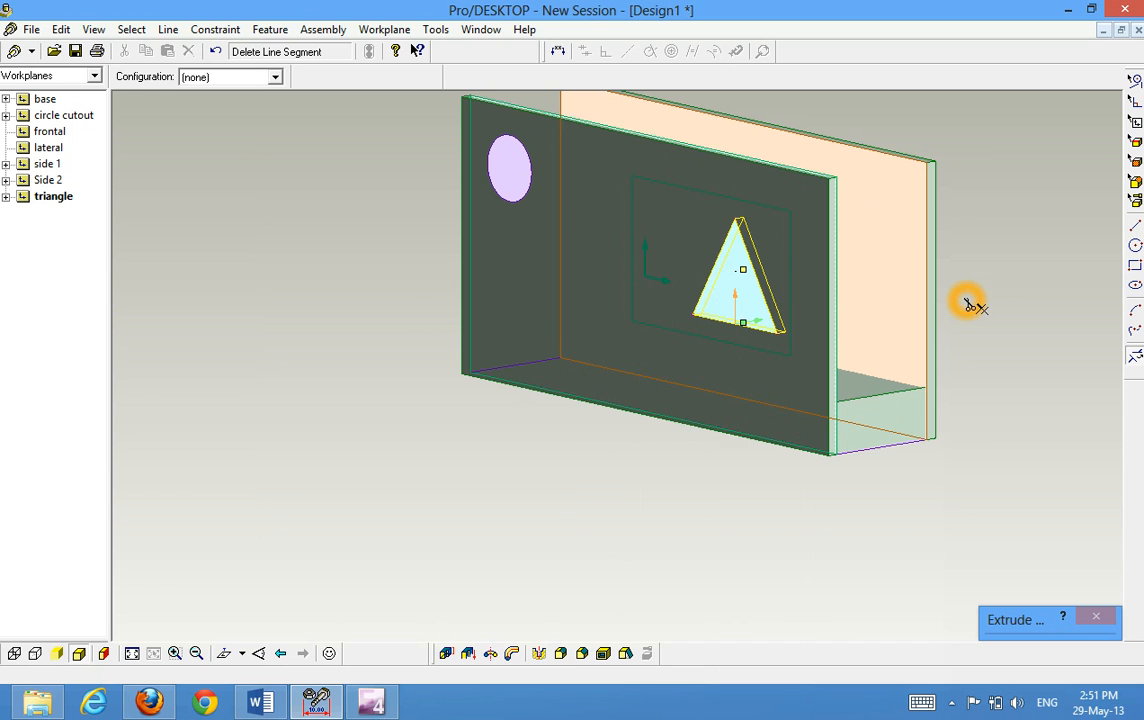
pyautogui.click(760, 324)
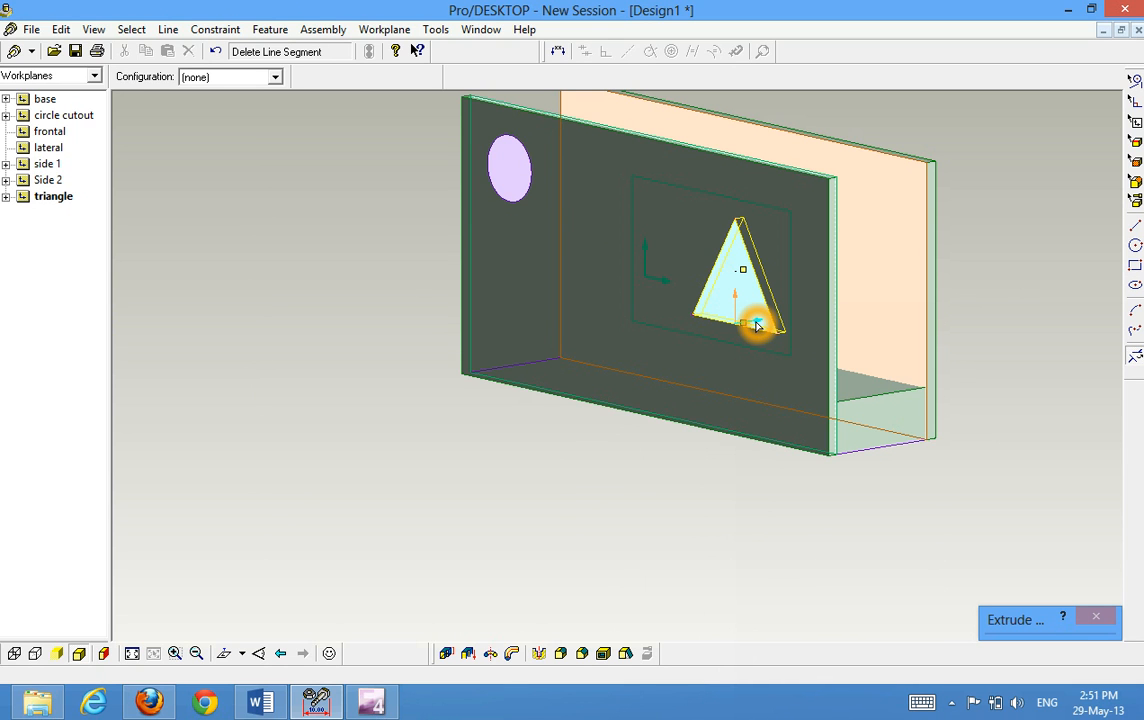
pyautogui.doubleClick(758, 325)
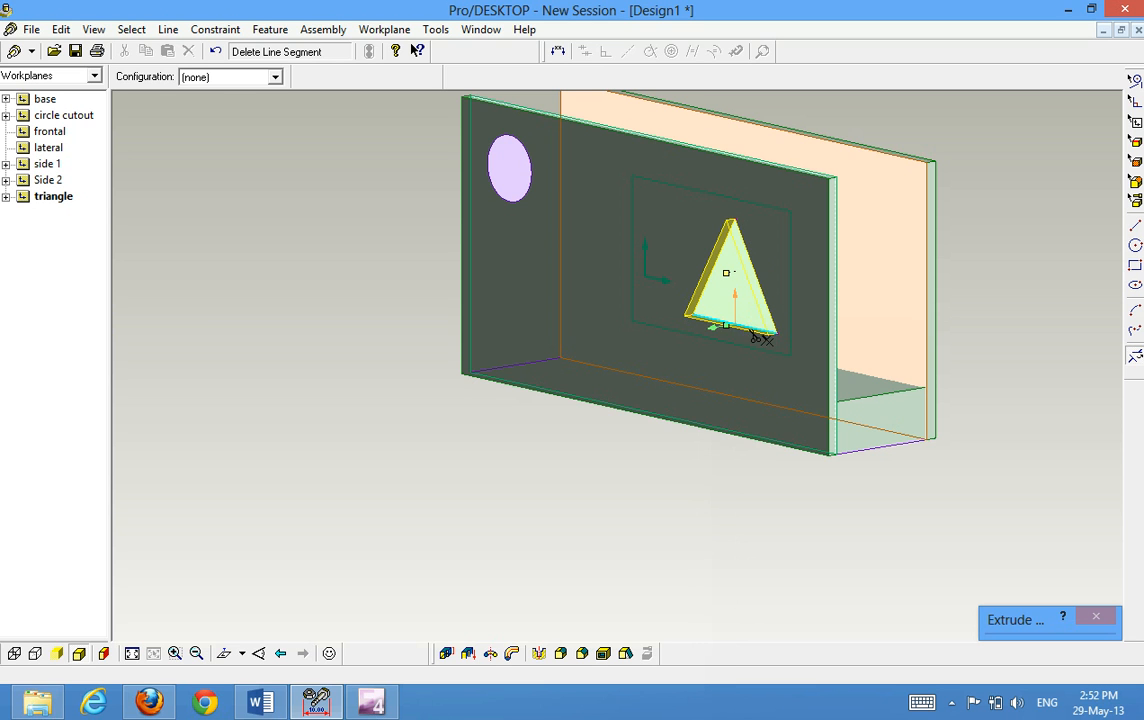
# Complete the outward triangle extrusion on the front wall and inspect the resulting solid
pyautogui.moveTo(1065, 646)
pyautogui.click(1082, 485)
pyautogui.moveTo(1037, 377)
pyautogui.mouseDown(button='middle')
pyautogui.moveTo(1090, 355)
pyautogui.moveTo(1075, 304)
pyautogui.moveTo(1019, 341)
pyautogui.moveTo(1024, 365)
pyautogui.moveTo(1047, 360)
pyautogui.moveTo(1051, 347)
pyautogui.moveTo(1039, 345)
pyautogui.moveTo(1046, 355)
pyautogui.mouseUp(button='middle')
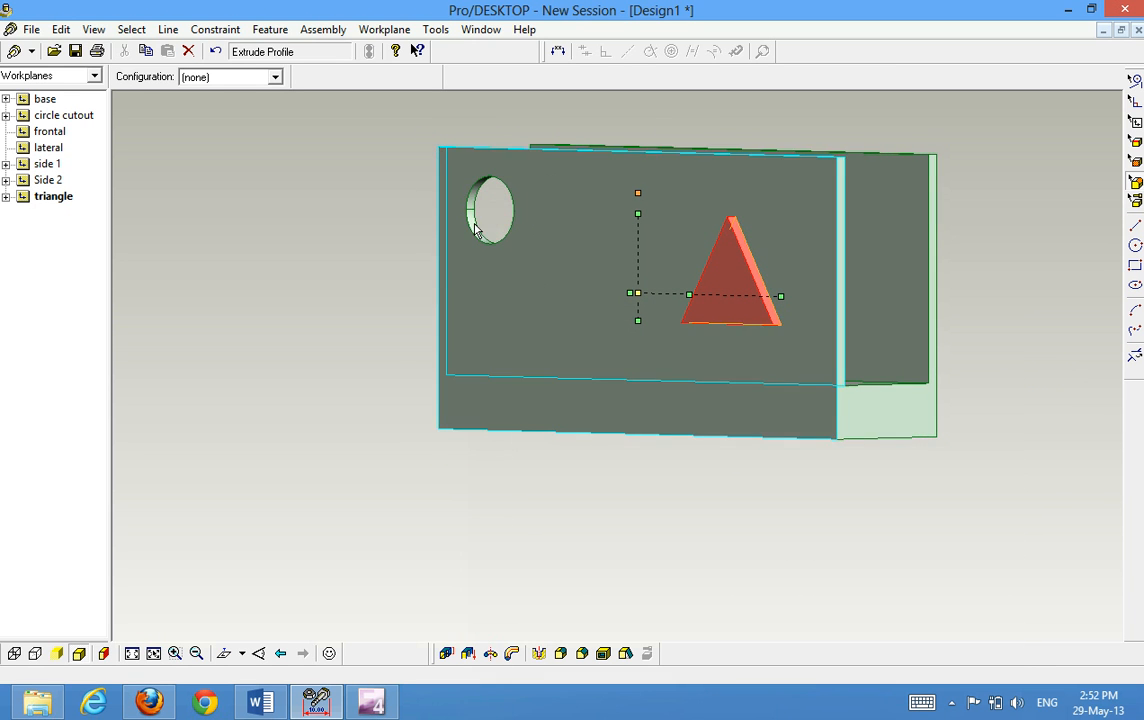
pyautogui.moveTo(318, 224); pyautogui.dragTo(325, 234, button='middle')
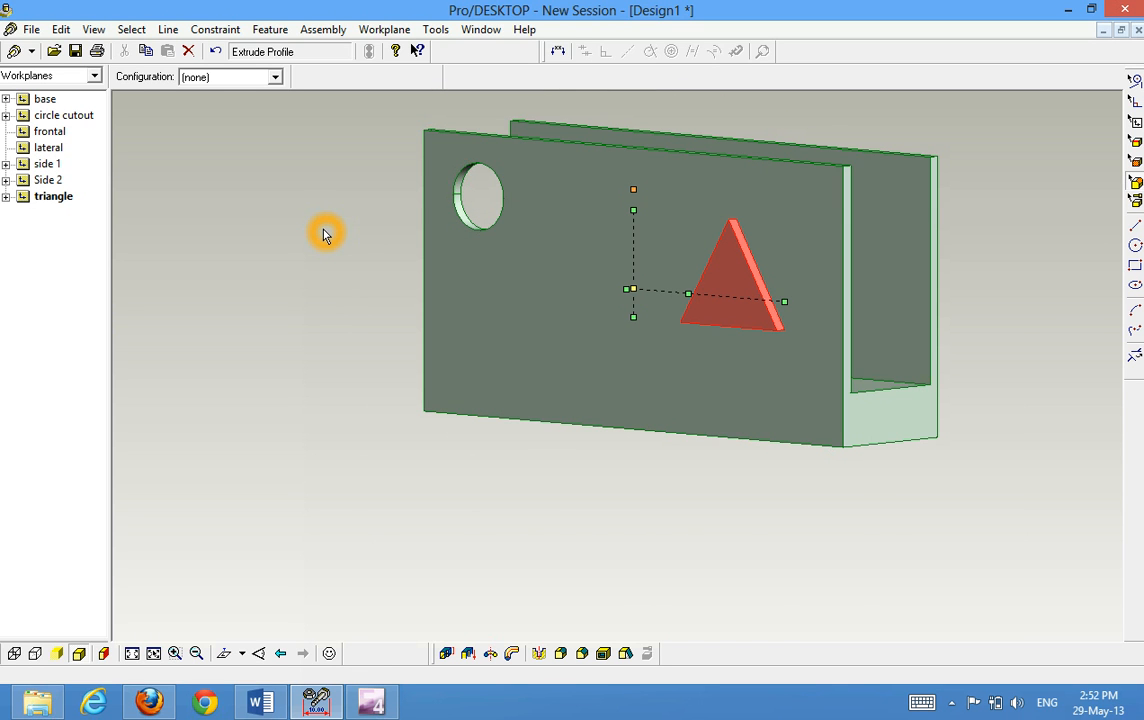